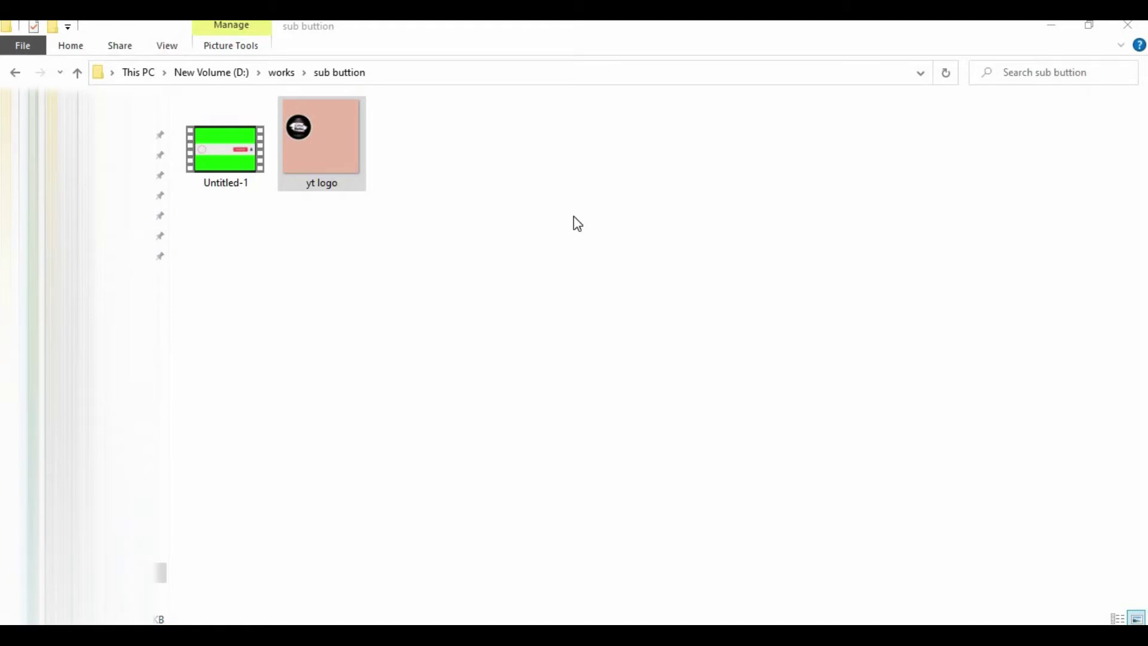
- In D:\works\sub buttion, select Untitled-1 and open the yt logo image in Photos
click(210, 120)
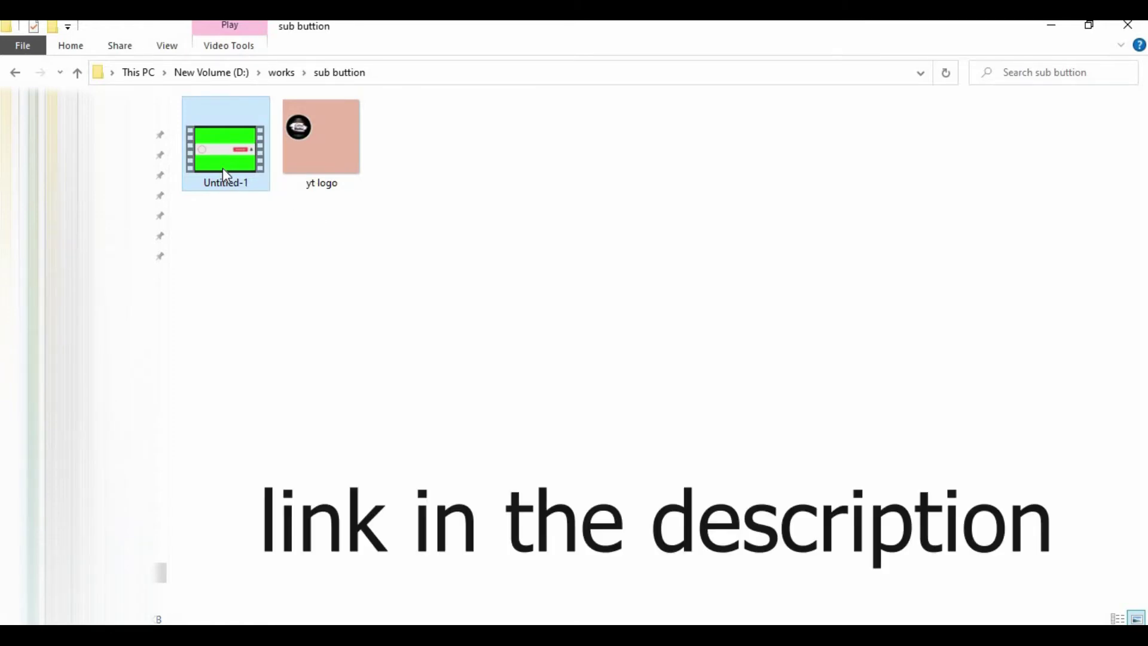
double_click(322, 156)
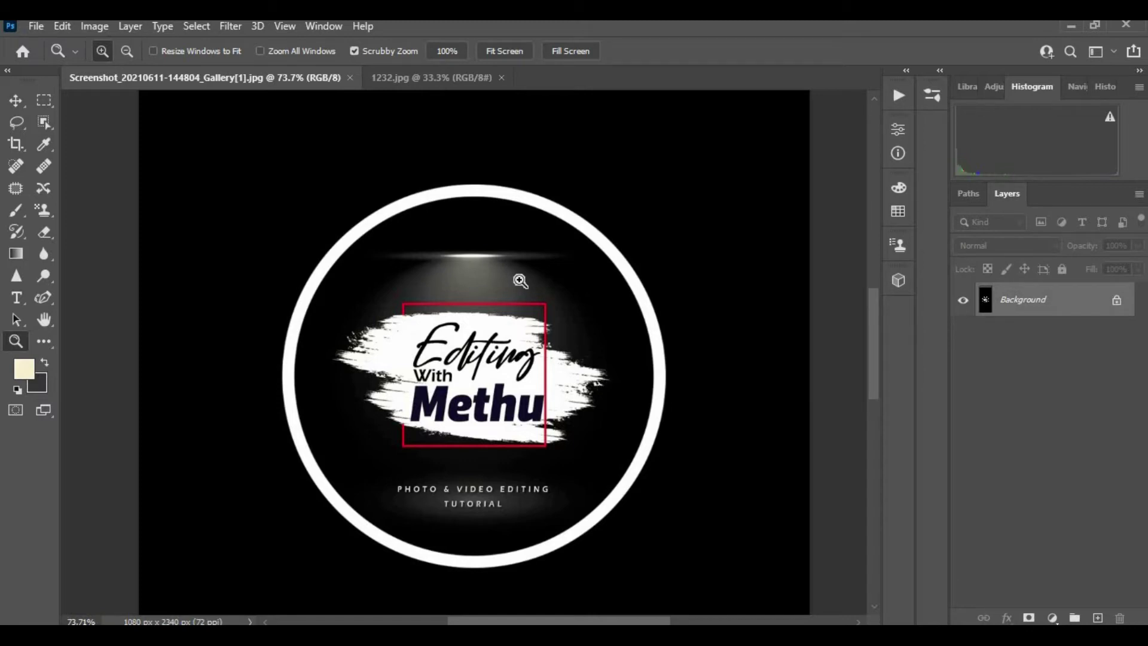
- Compare the 1232.jpg canvas with the logo screenshot, then zoom out to frame the whole circular logo
click(481, 78)
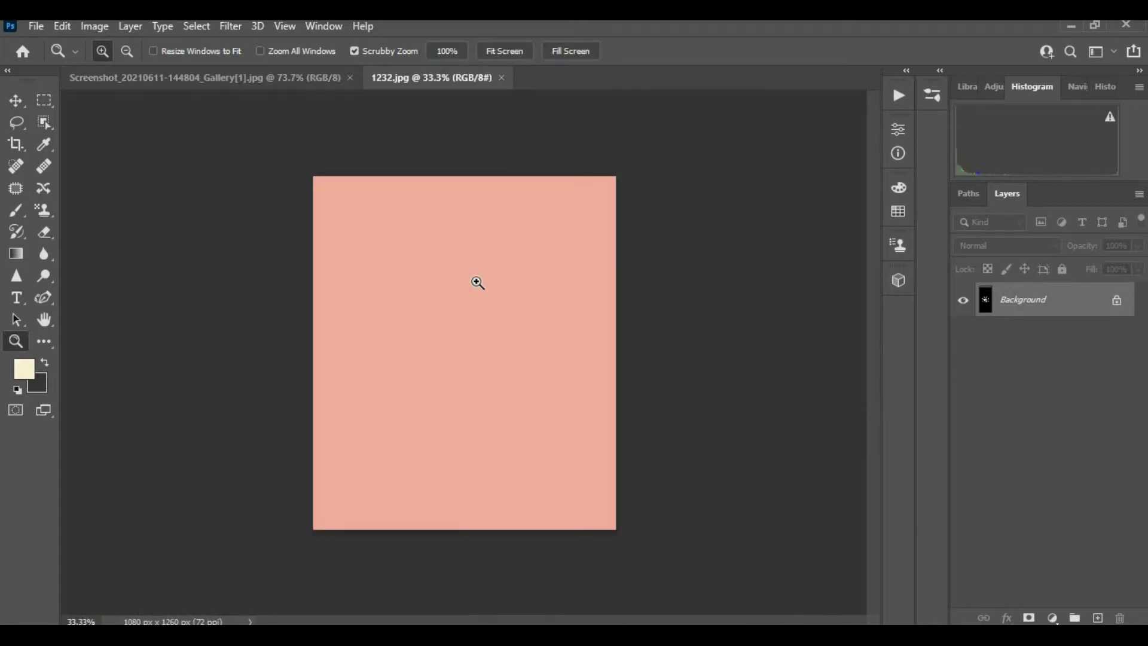
click(312, 82)
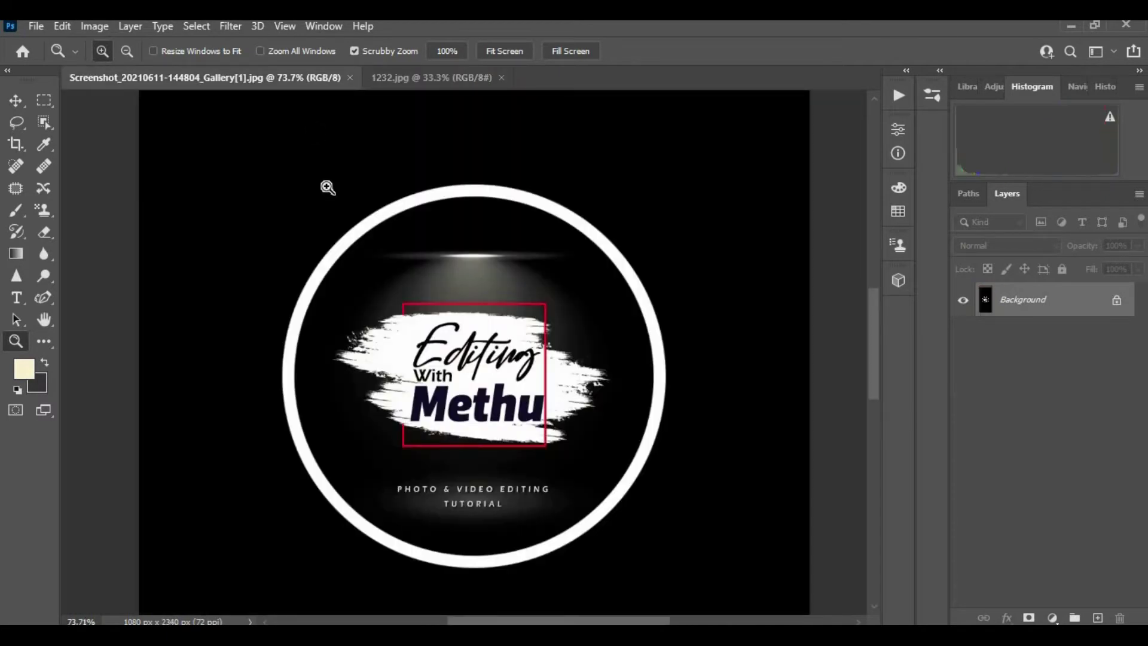
drag(530, 436, 607, 395)
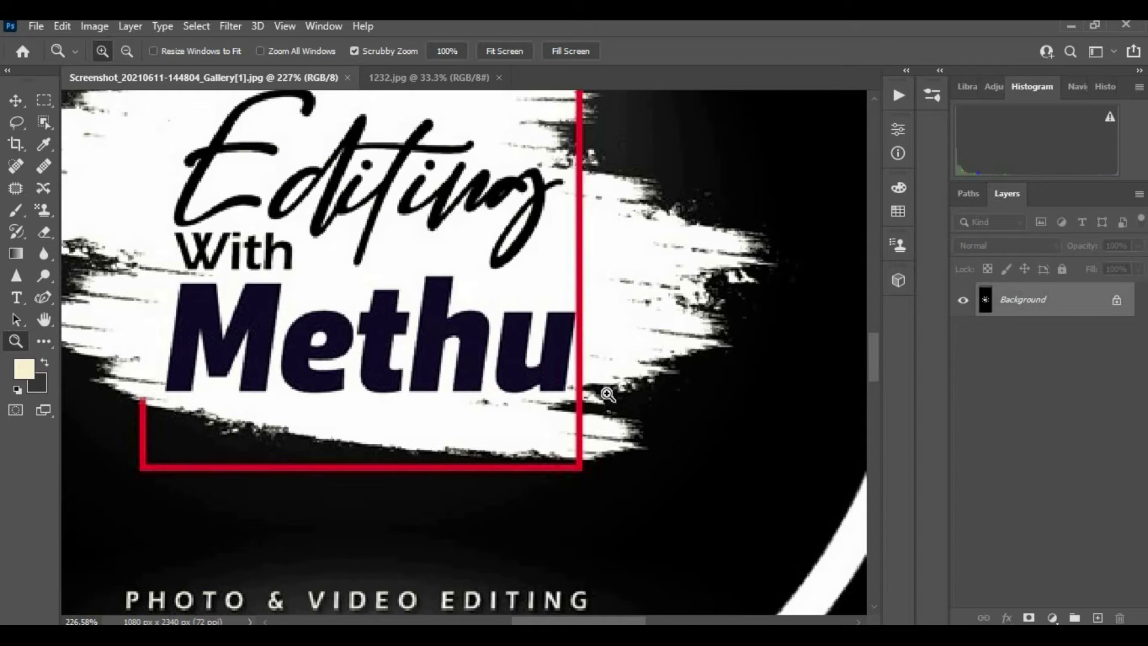
click(426, 78)
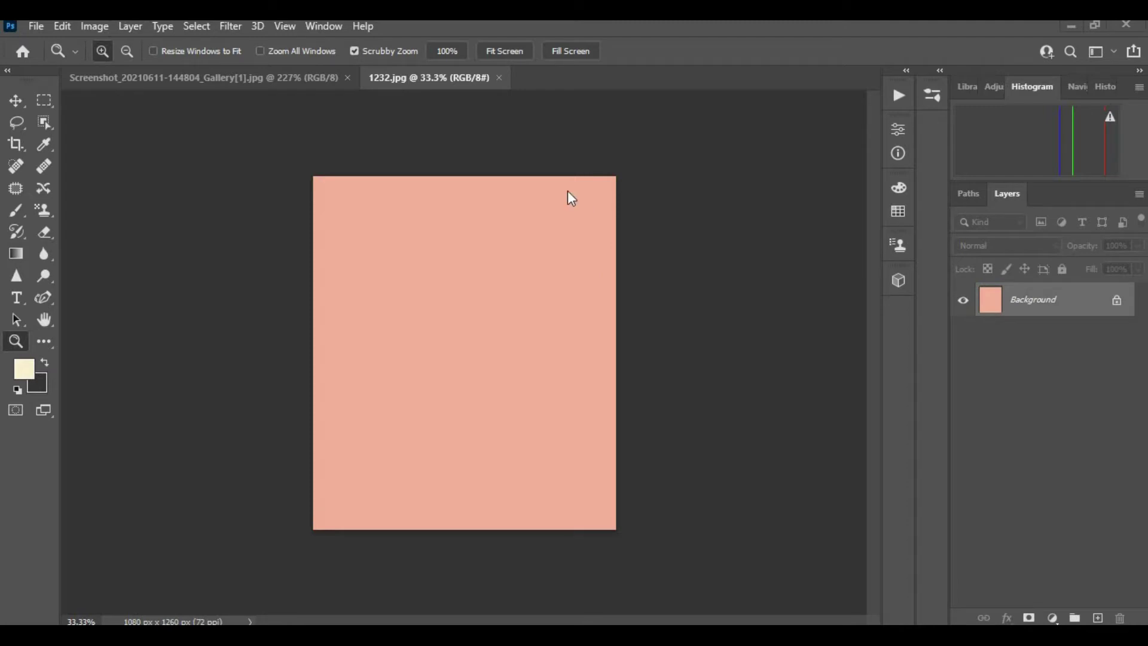
click(295, 80)
drag(504, 281, 552, 210)
scroll(549, 298, up, 4)
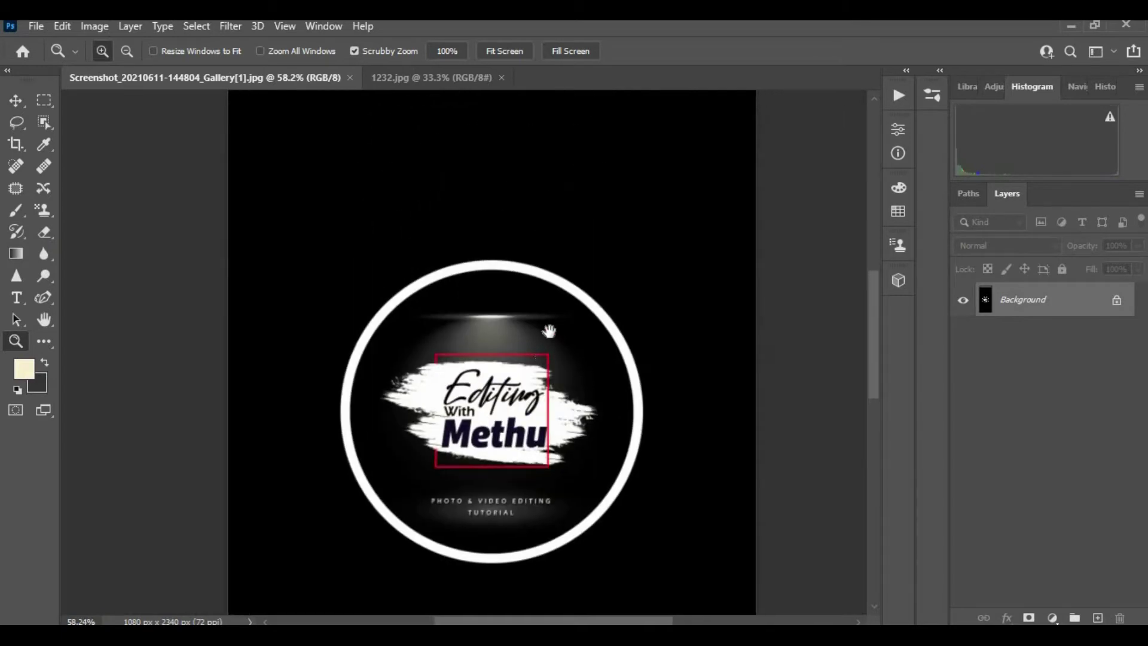
- Box the circular channel logo with the Object Selection Tool to select its white ring
right_click(44, 122)
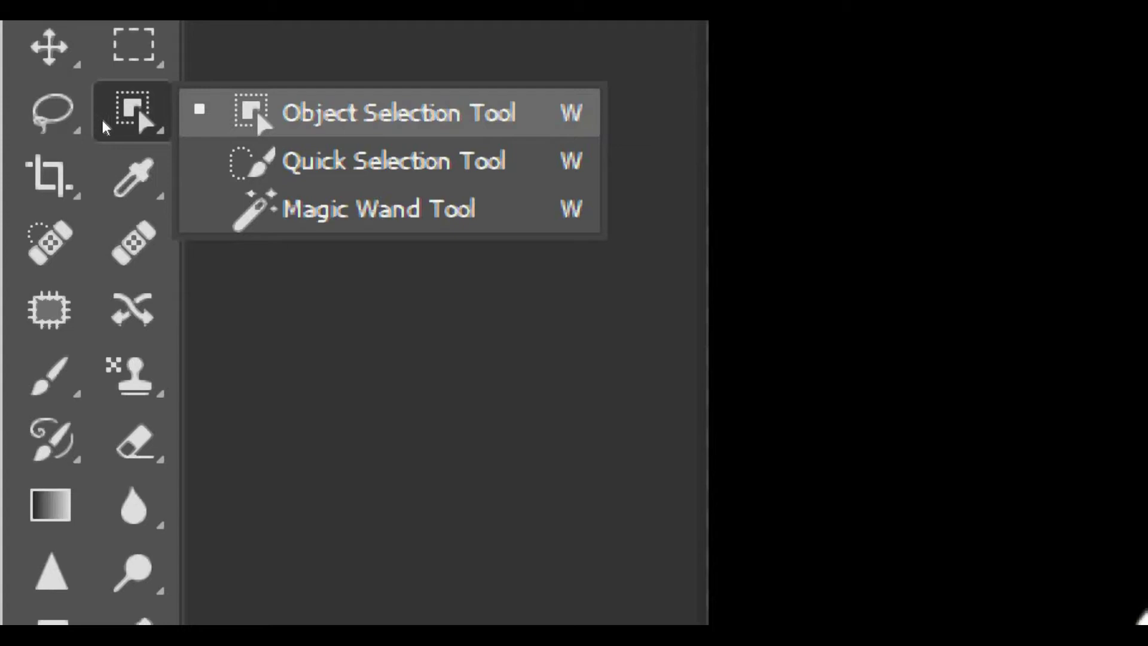
click(394, 113)
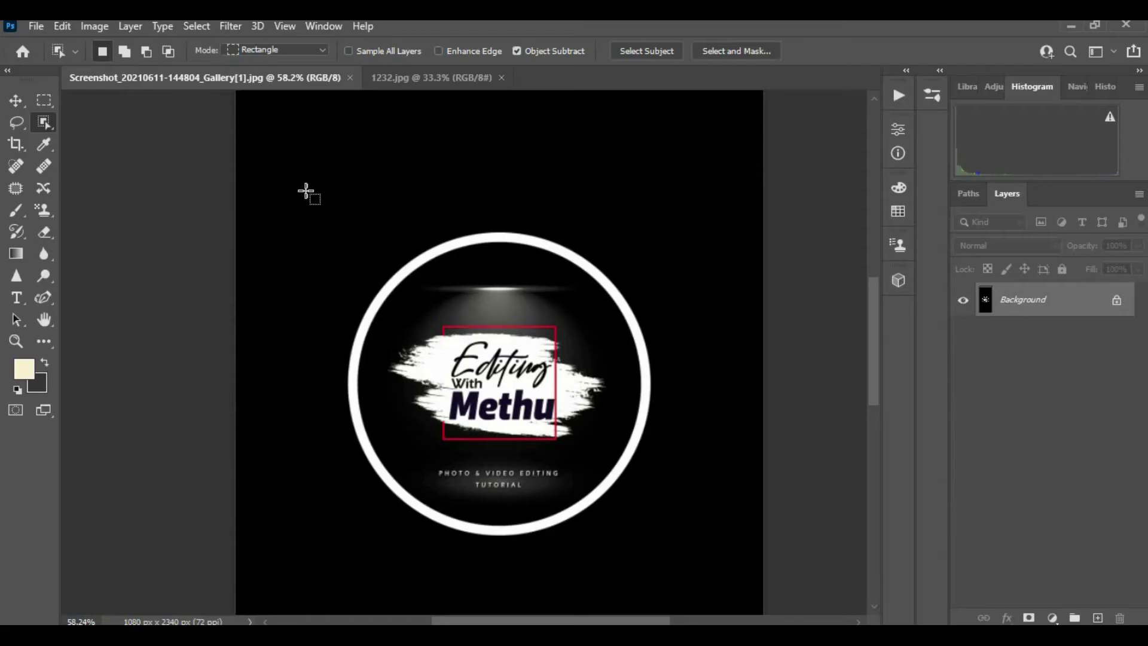
drag(306, 190, 681, 554)
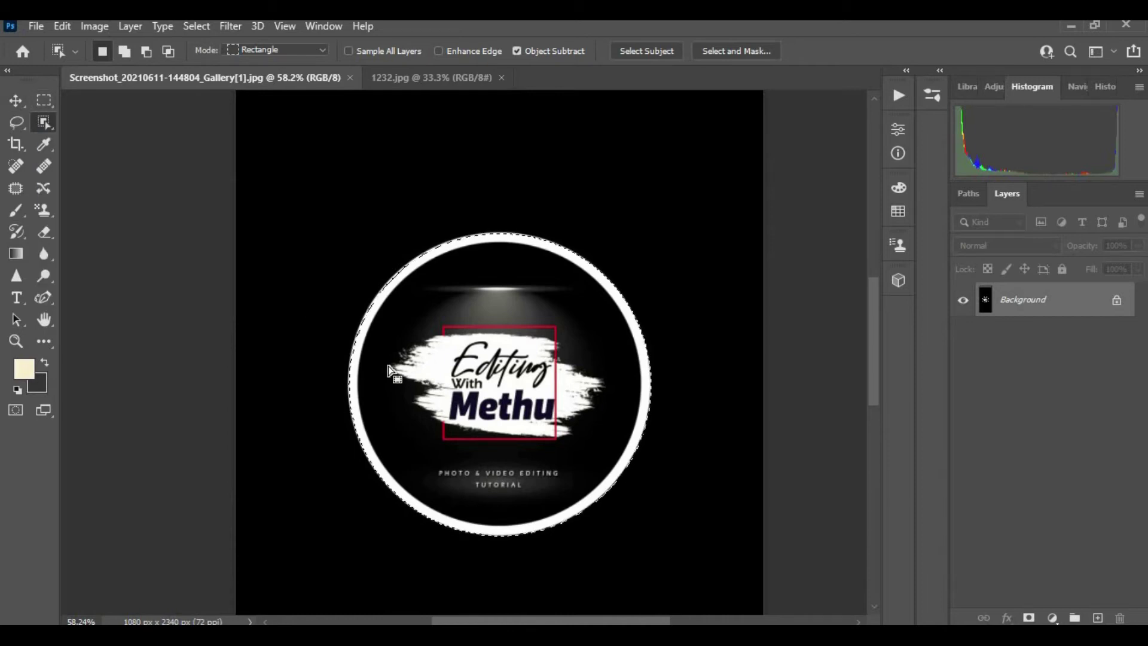
- Move the selected logo onto the 1232.jpg canvas, scale it to 71% and place it left of centre
key(v)
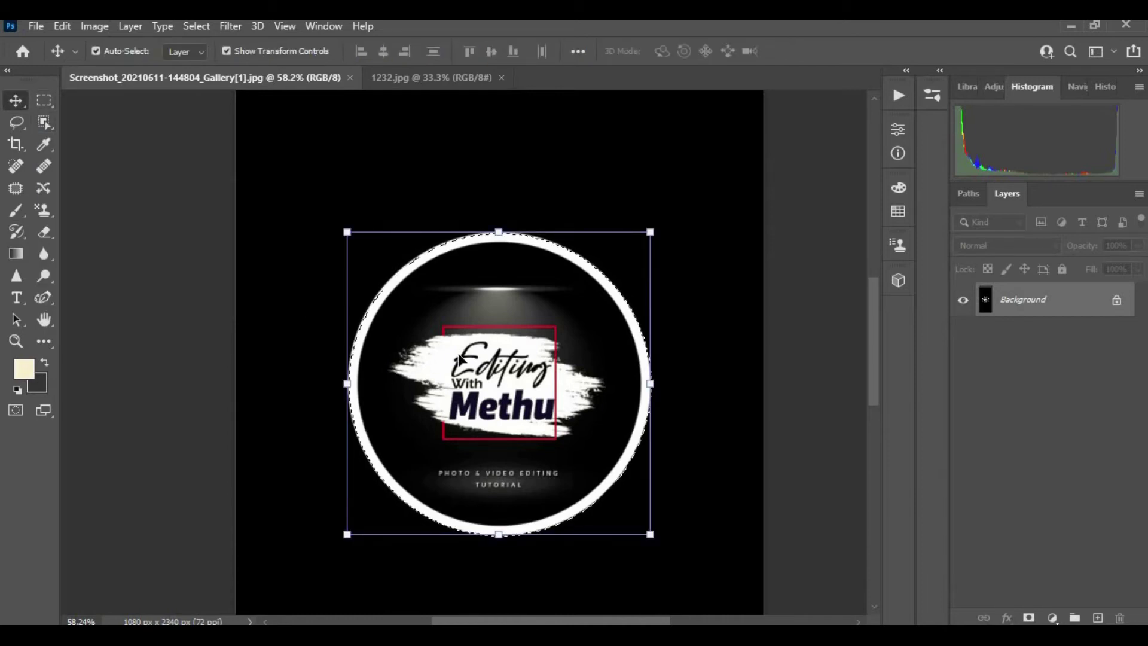
drag(528, 397, 466, 358)
key(ctrl+t)
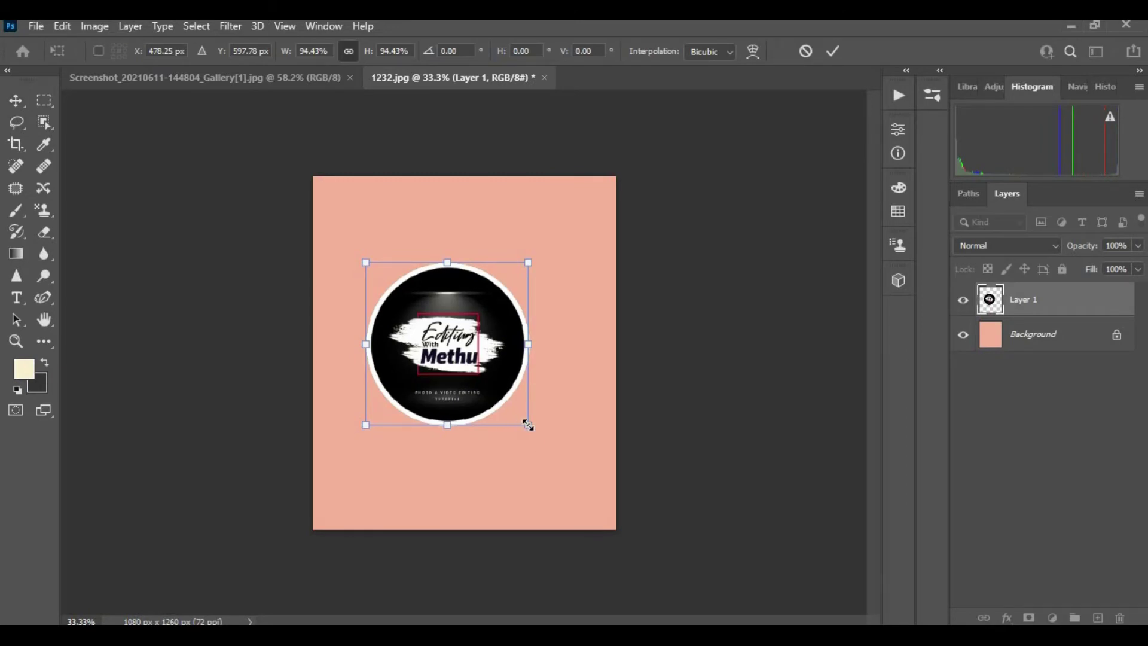
drag(523, 420, 488, 386)
drag(443, 329, 418, 358)
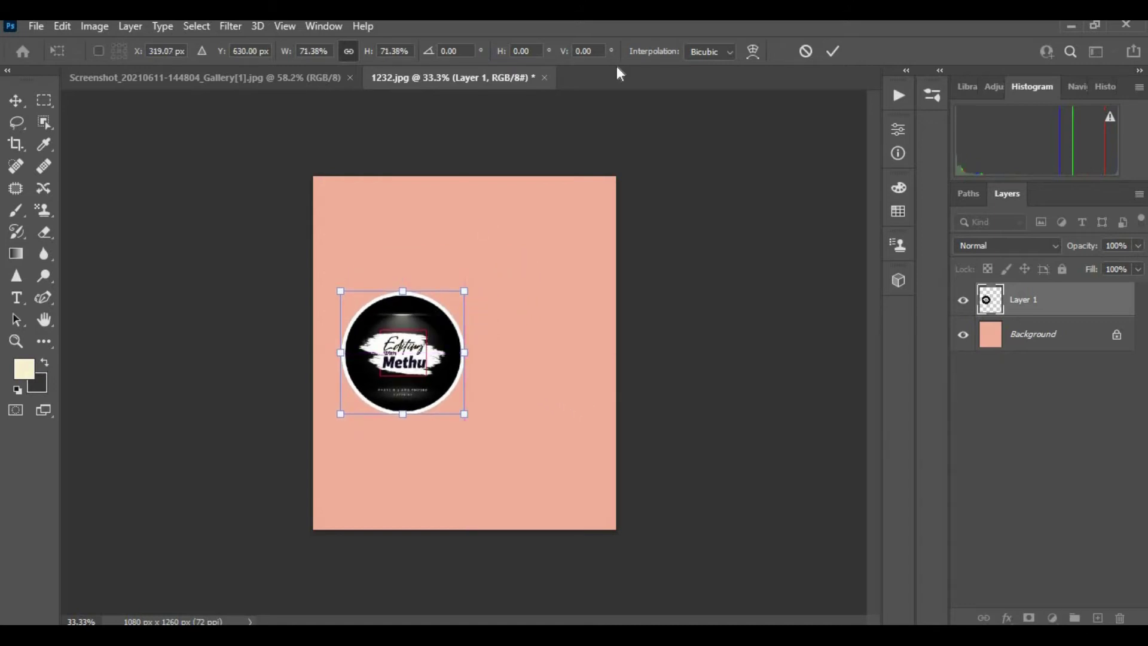
click(833, 52)
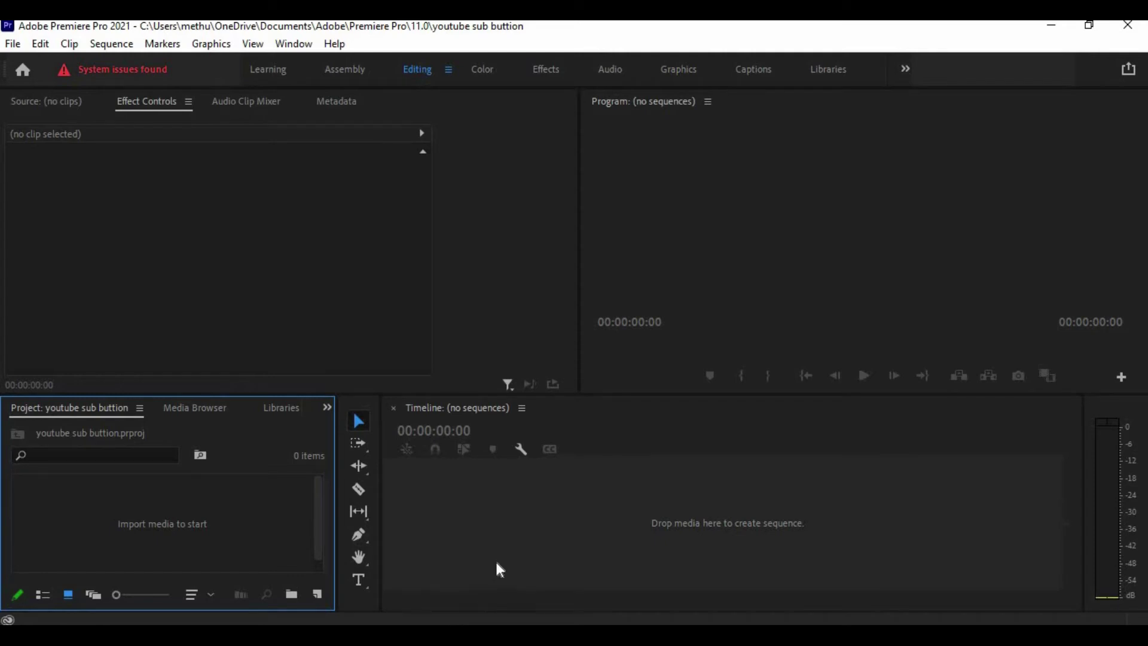
- Import Untitled-1.mp4 and yt logo.jpg from the sub buttion folder into the Project panel
key(alt+Tab)
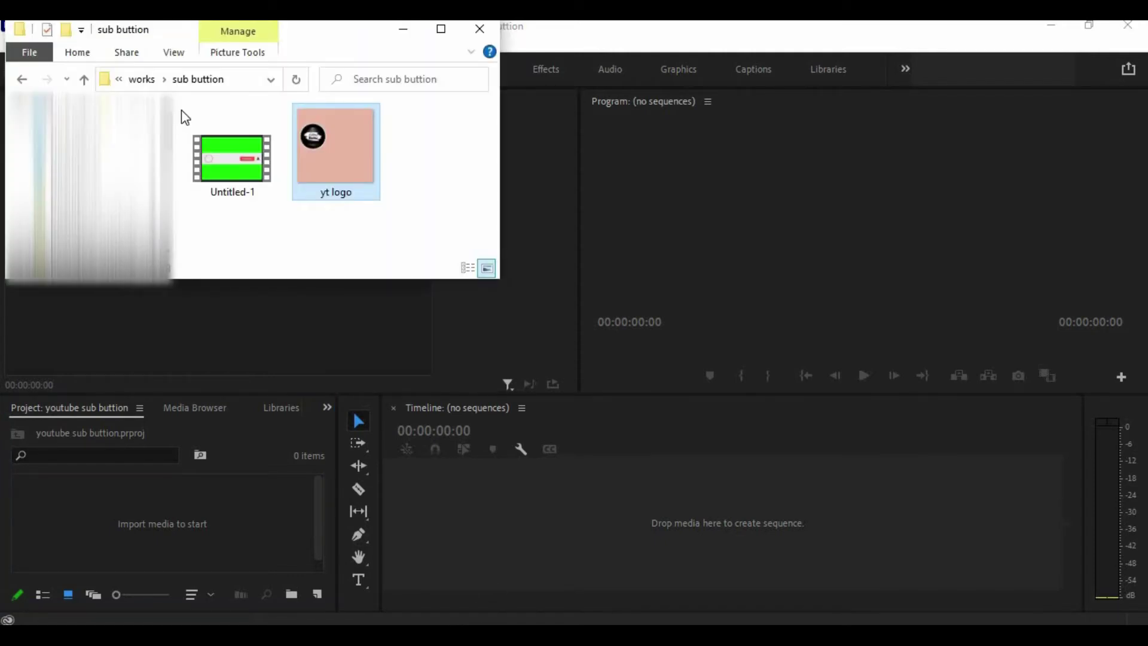
drag(189, 123, 397, 250)
drag(331, 197, 242, 526)
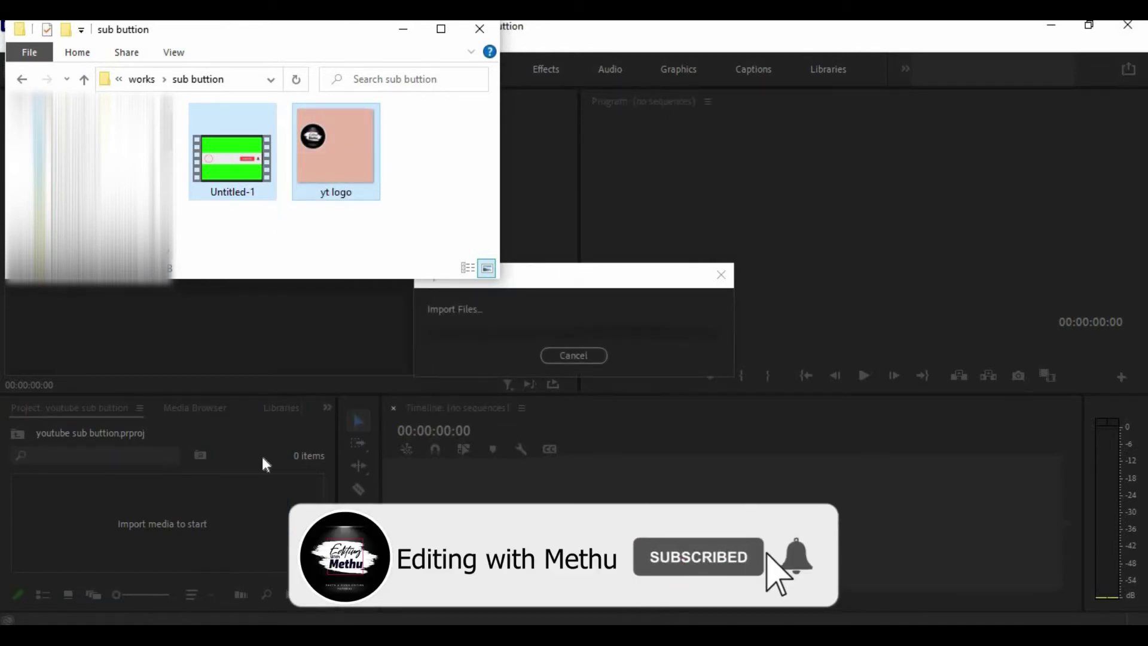
click(407, 28)
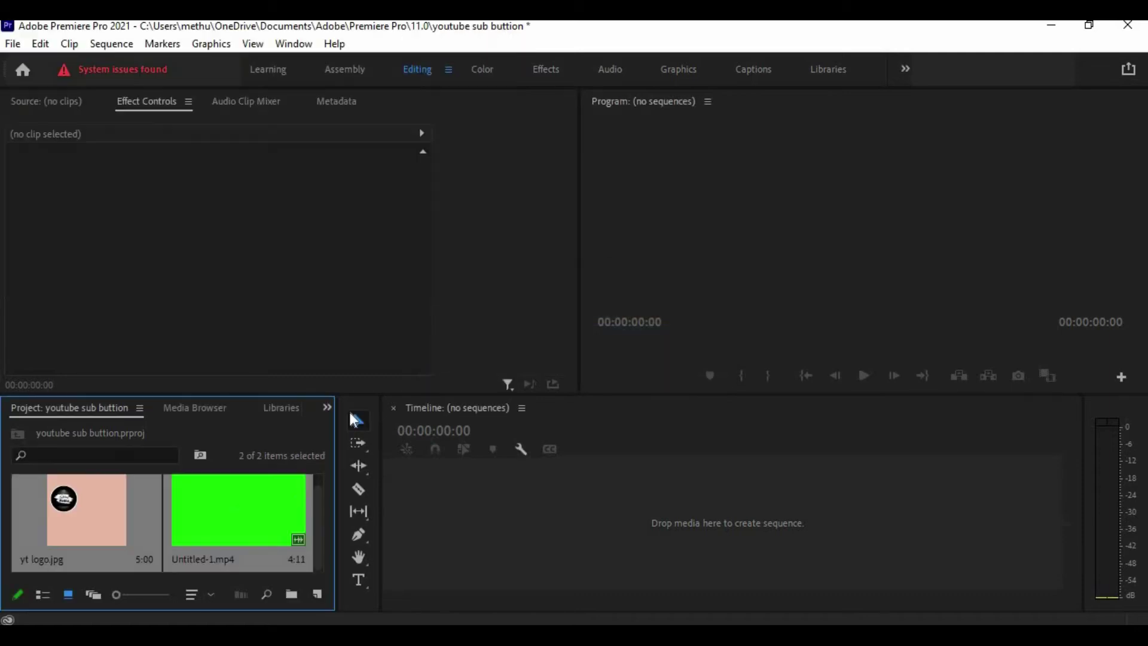
click(298, 508)
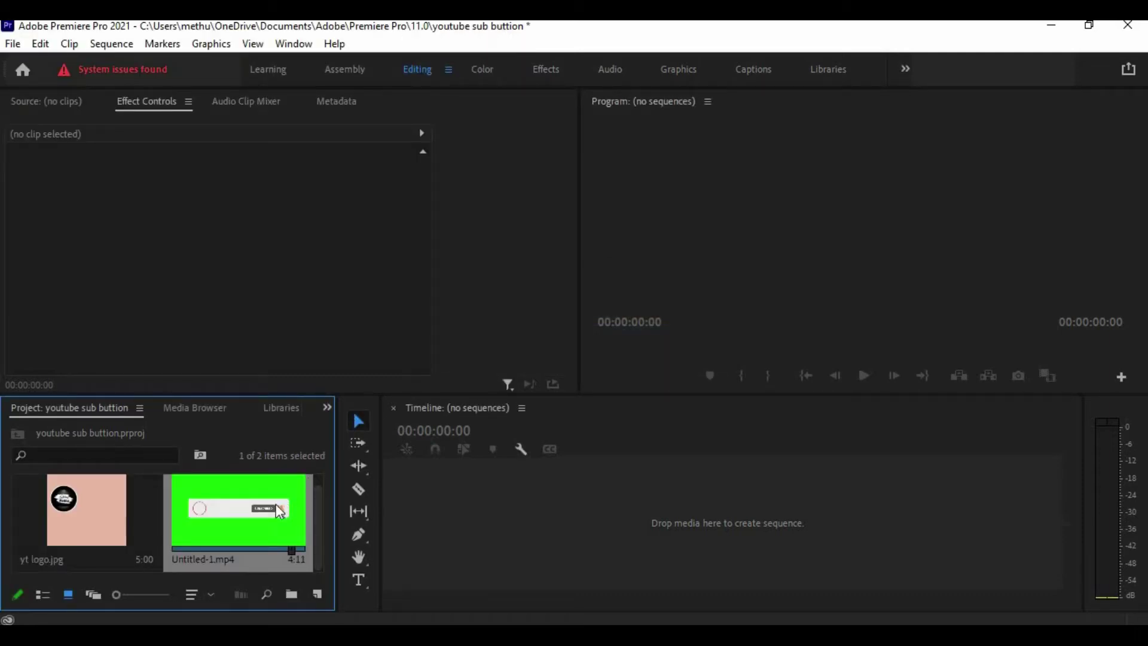
- Create a sequence from Untitled-1.mp4 and play back the subscribe animation to preview it
drag(279, 512, 441, 519)
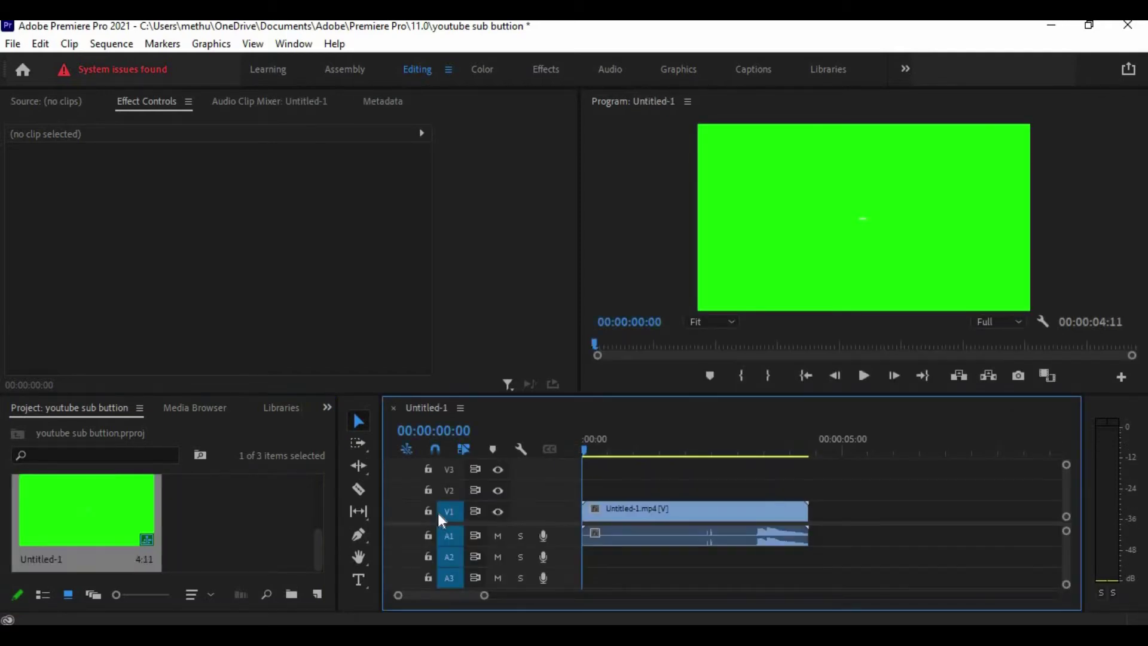
scroll(243, 571, up, 2)
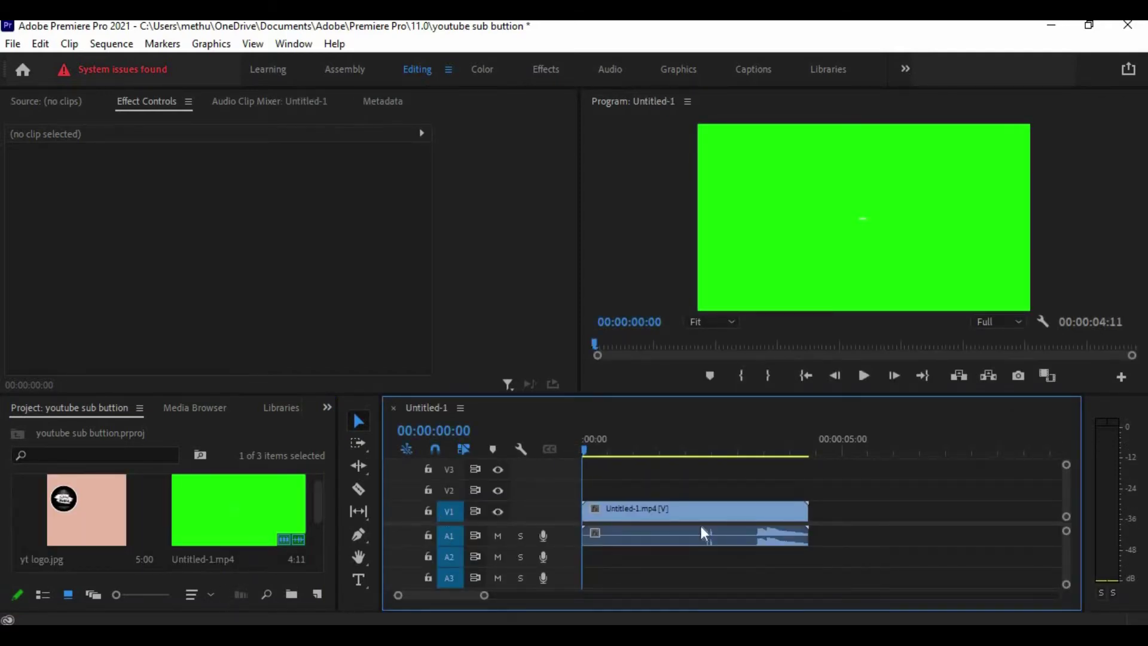
click(865, 375)
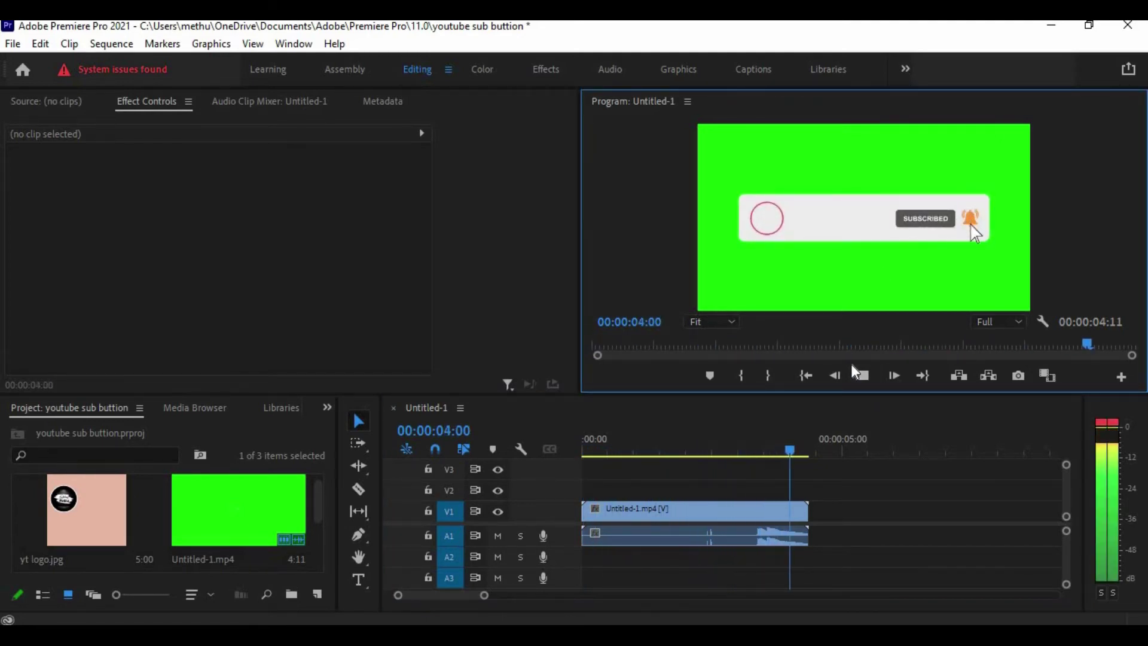
click(865, 376)
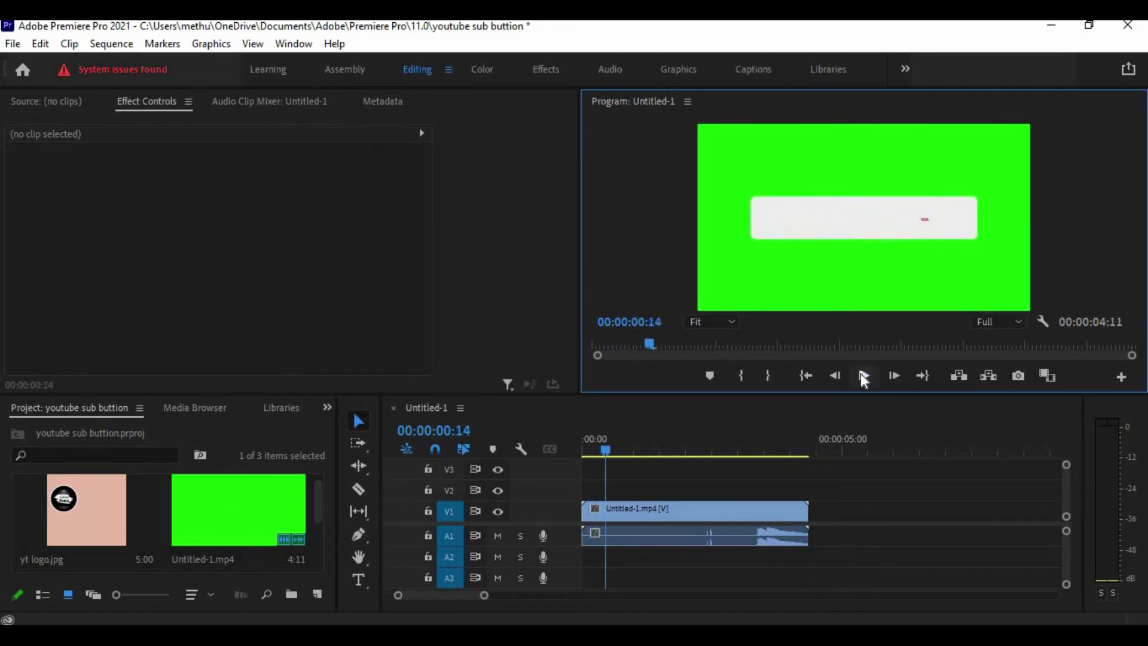
key(space)
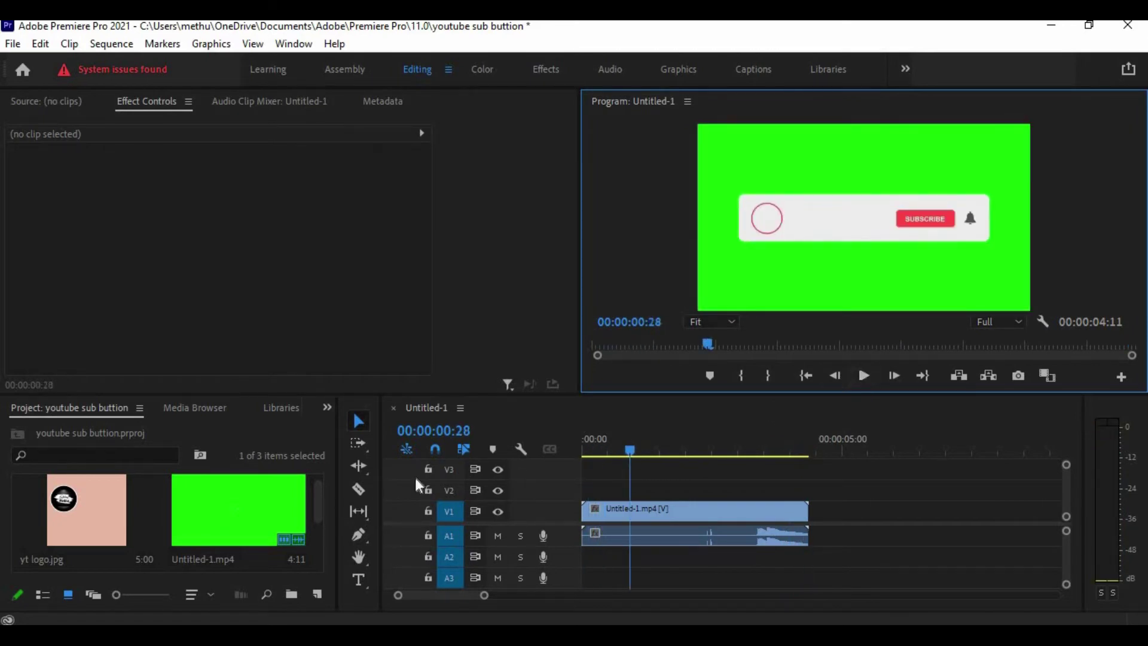
- Place yt logo.jpg on V2 above the green-screen clip and trim it to end with the video
click(107, 513)
drag(127, 507, 628, 498)
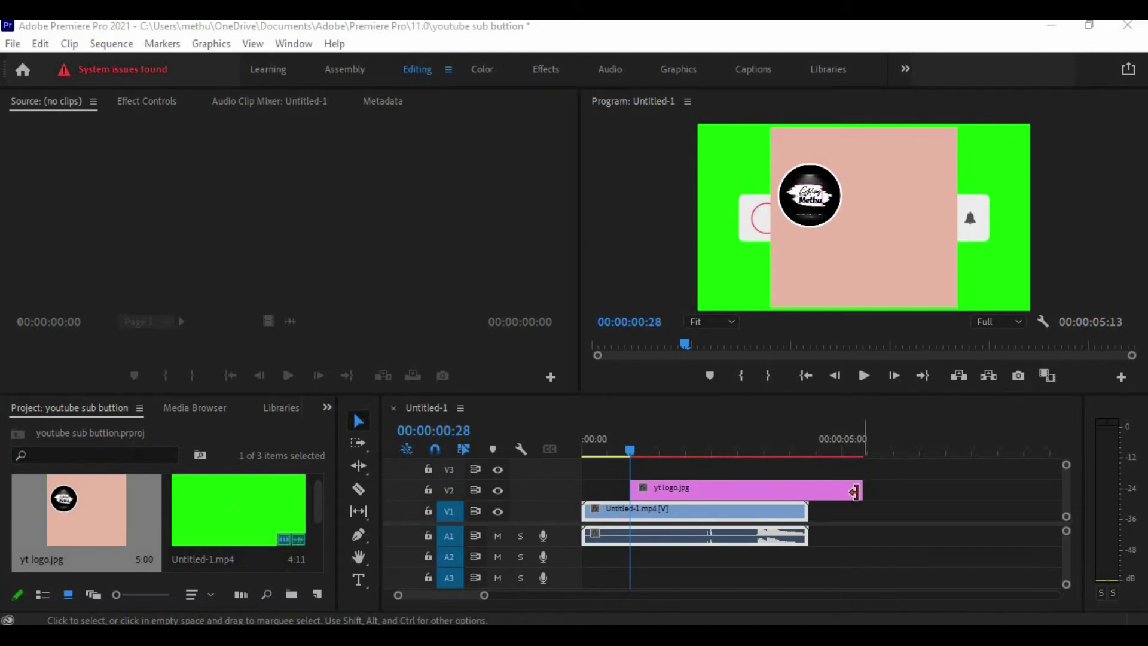
drag(859, 489, 808, 496)
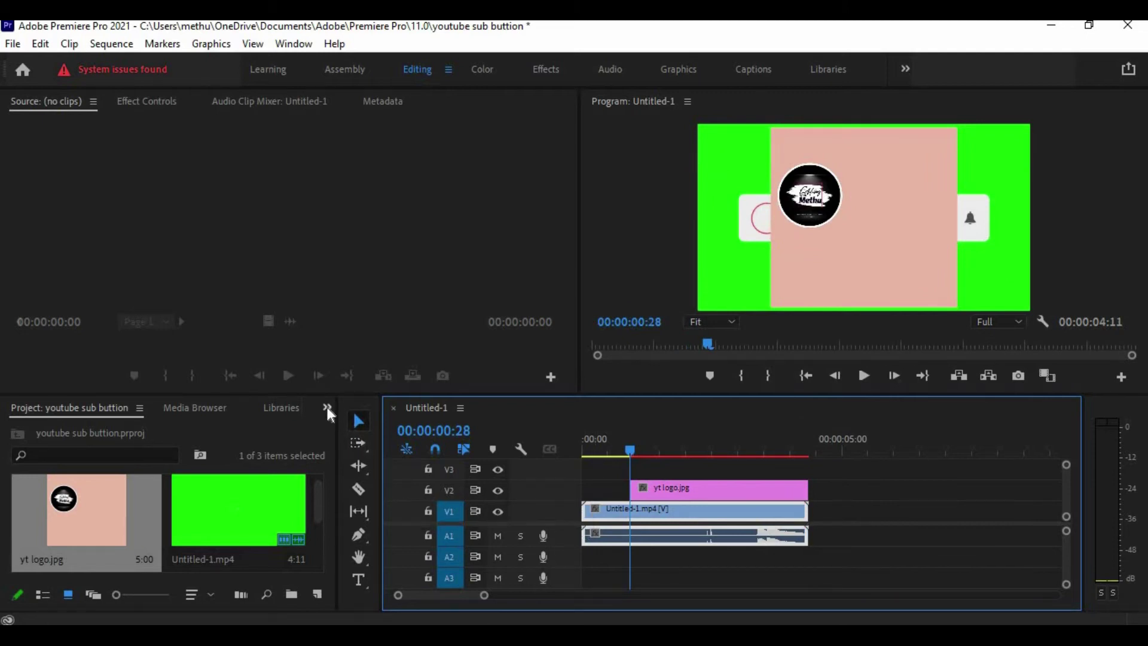
- Find Ultra Key under Video Effects > Keying in the Effects panel and drop it on yt logo.jpg
click(326, 407)
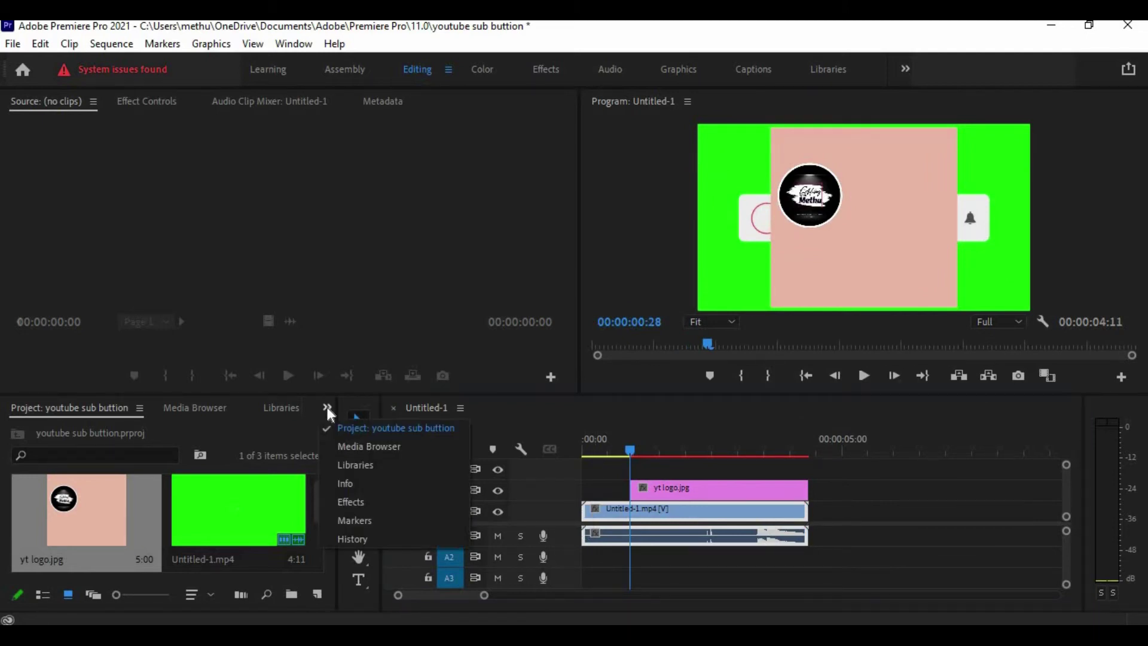
click(351, 498)
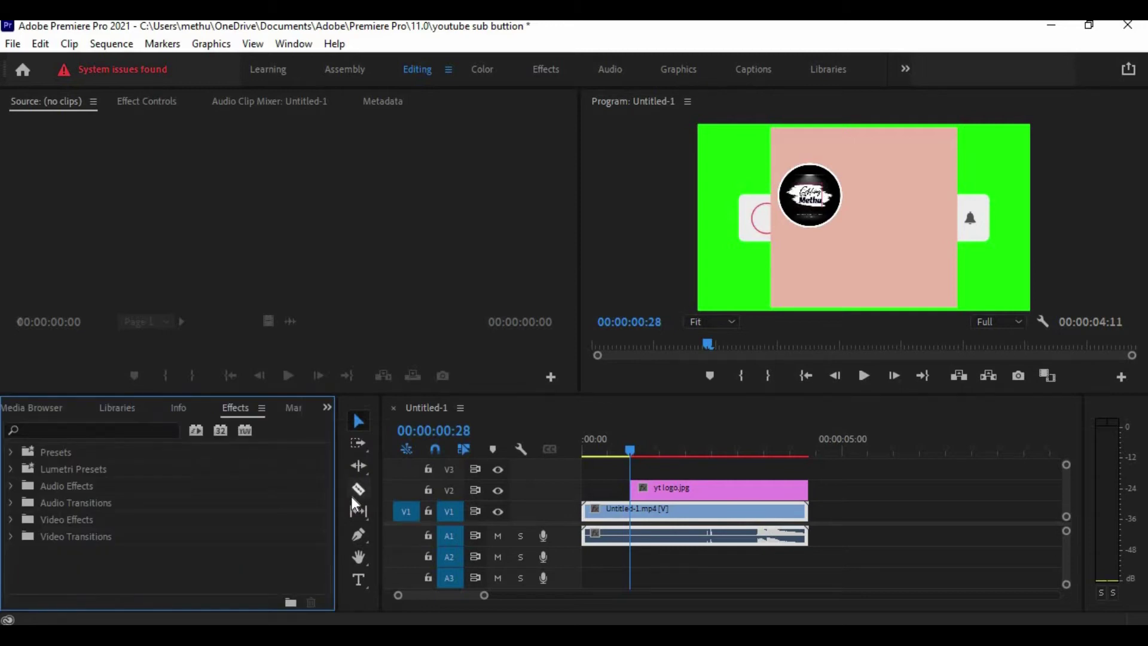
click(12, 522)
scroll(13, 526, down, 1)
scroll(16, 525, down, 1)
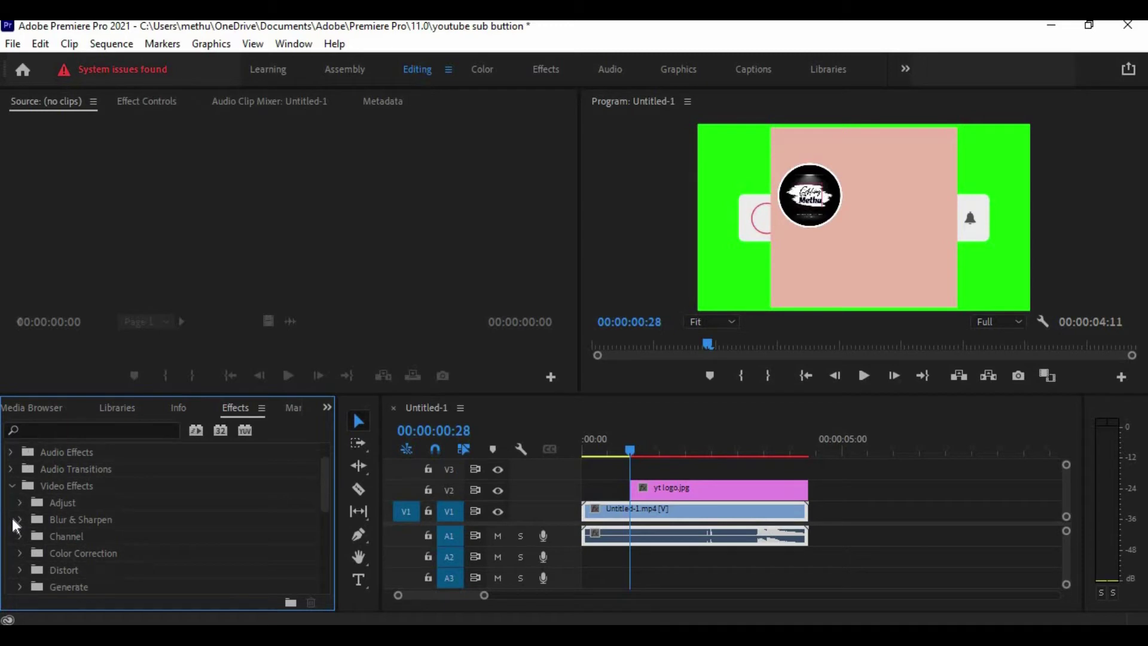
scroll(15, 526, down, 2)
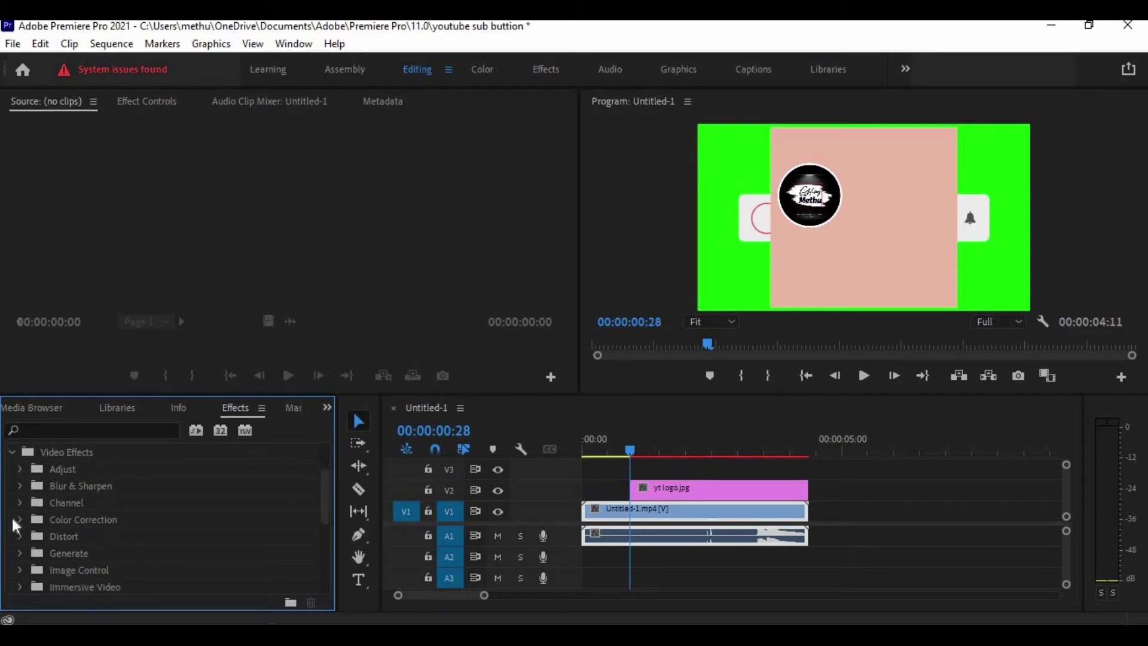
scroll(15, 526, down, 1)
scroll(15, 526, down, 1)
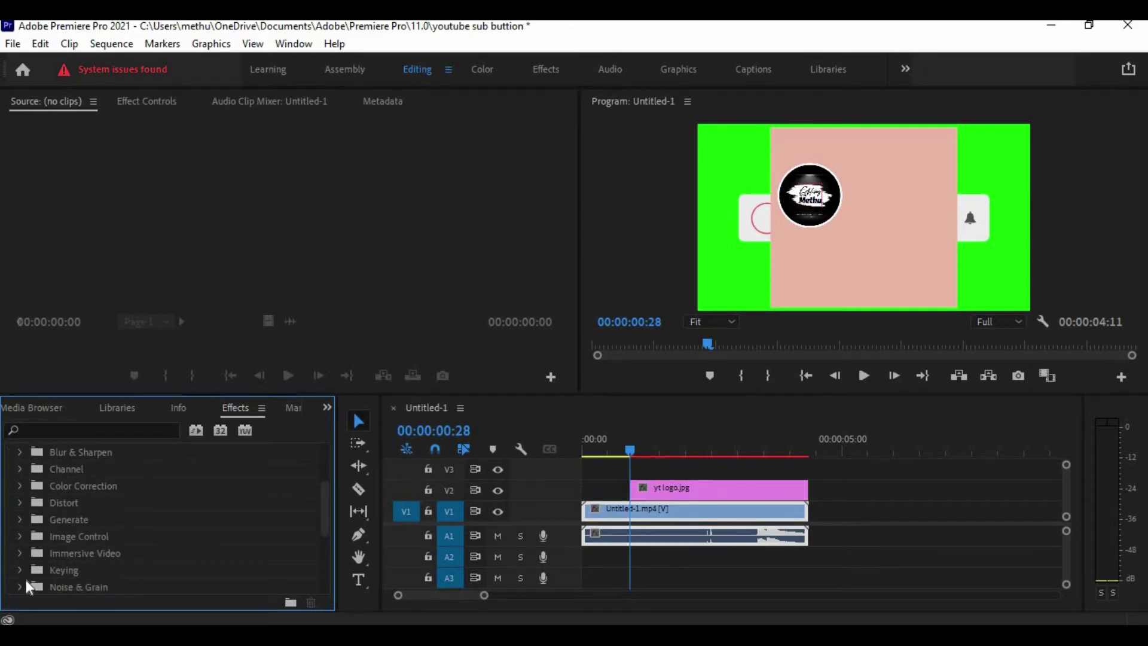
click(24, 569)
scroll(155, 525, down, 1)
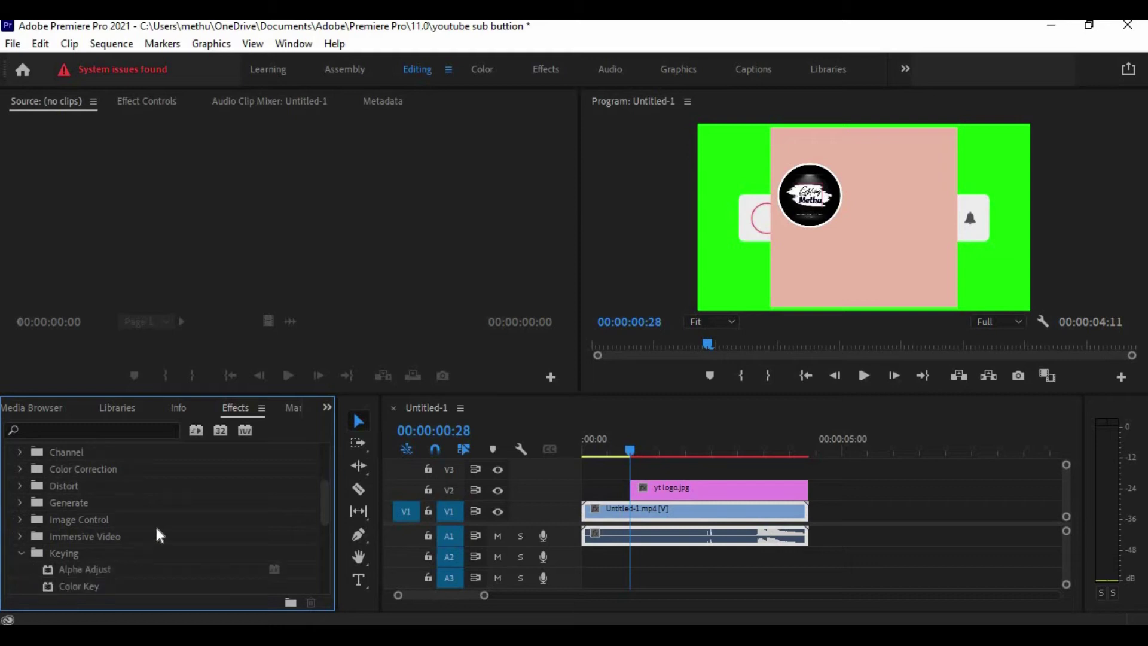
scroll(157, 528, down, 4)
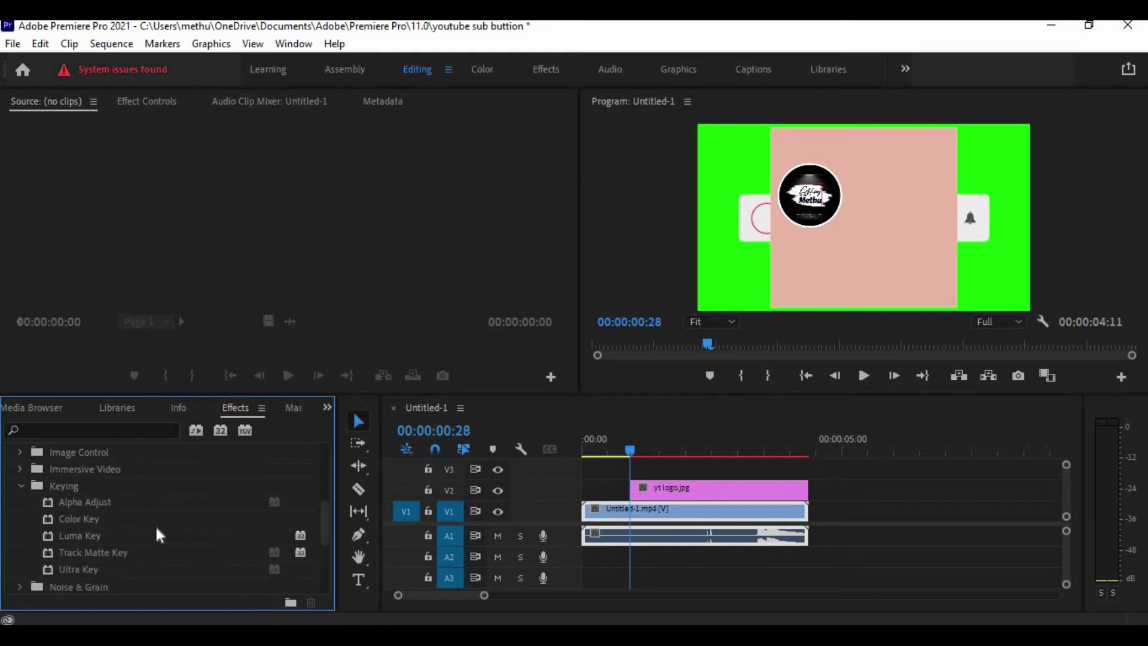
click(110, 568)
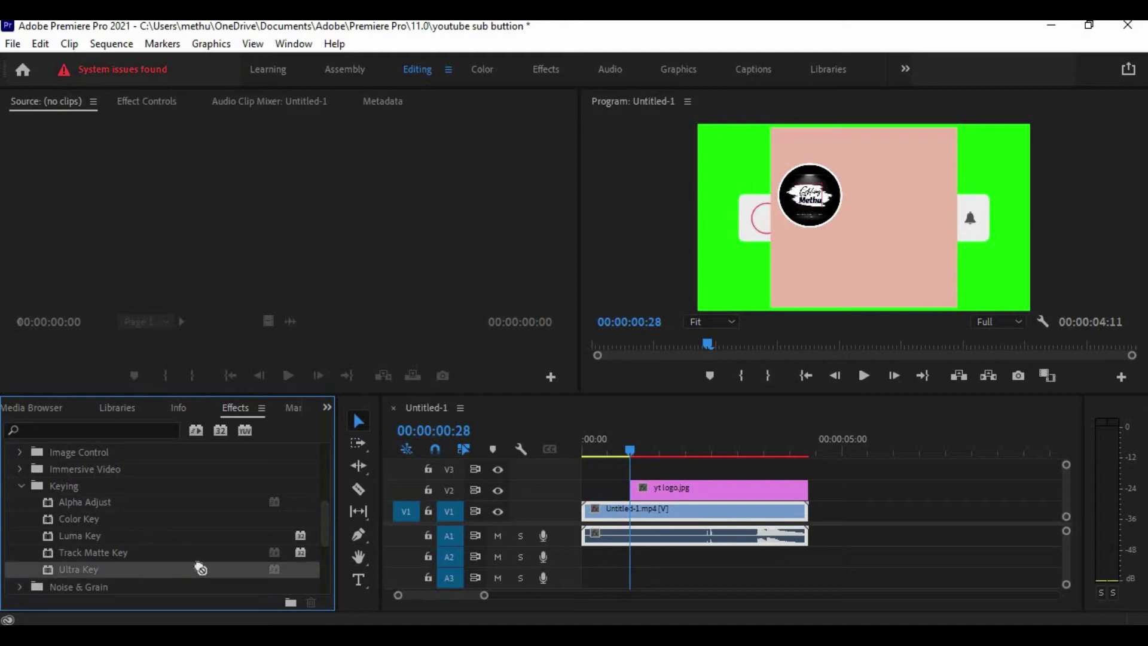
drag(232, 563, 665, 491)
- Set the Ultra Key colour to the logo's salmon-pink background using the eyedropper in Effect Controls
click(133, 104)
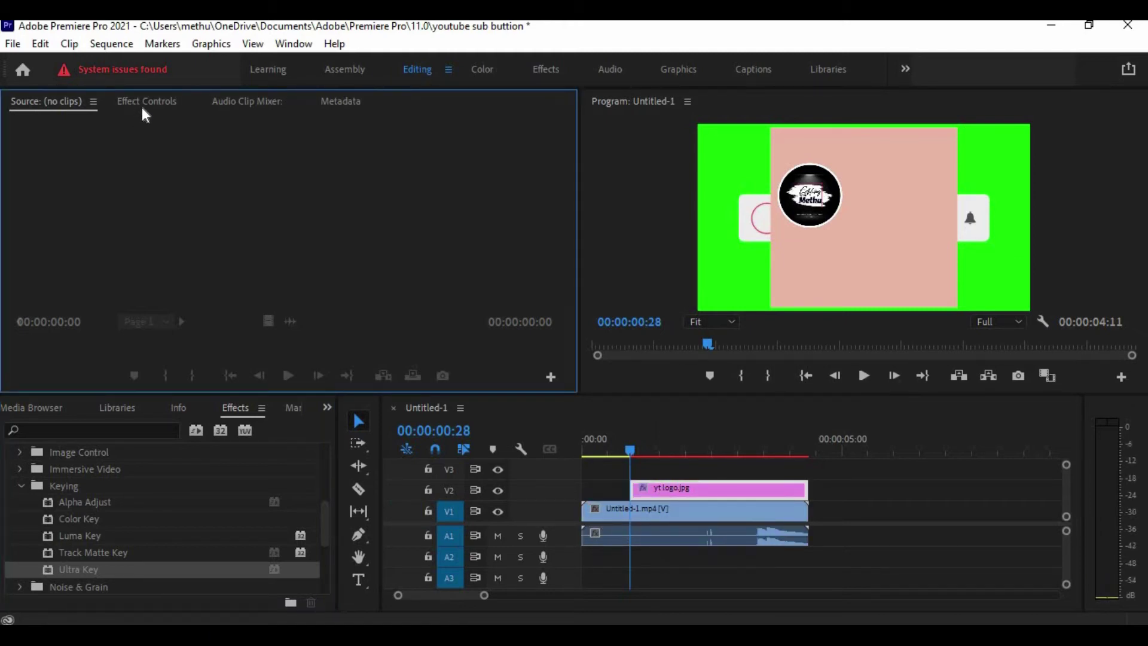
click(143, 102)
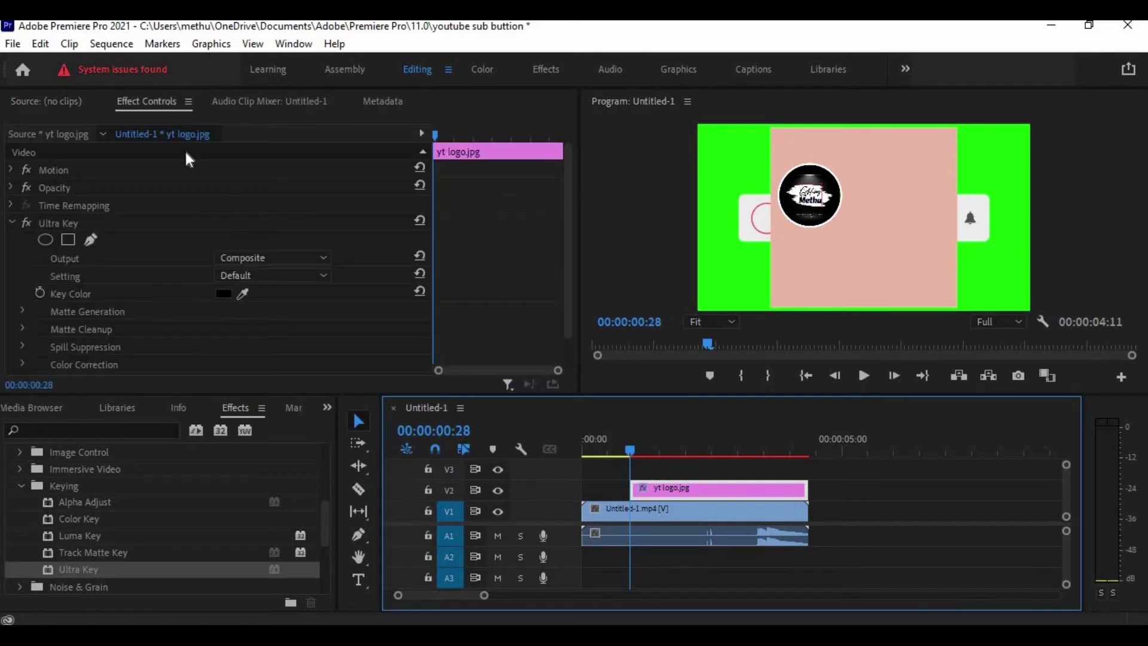
click(244, 295)
click(926, 174)
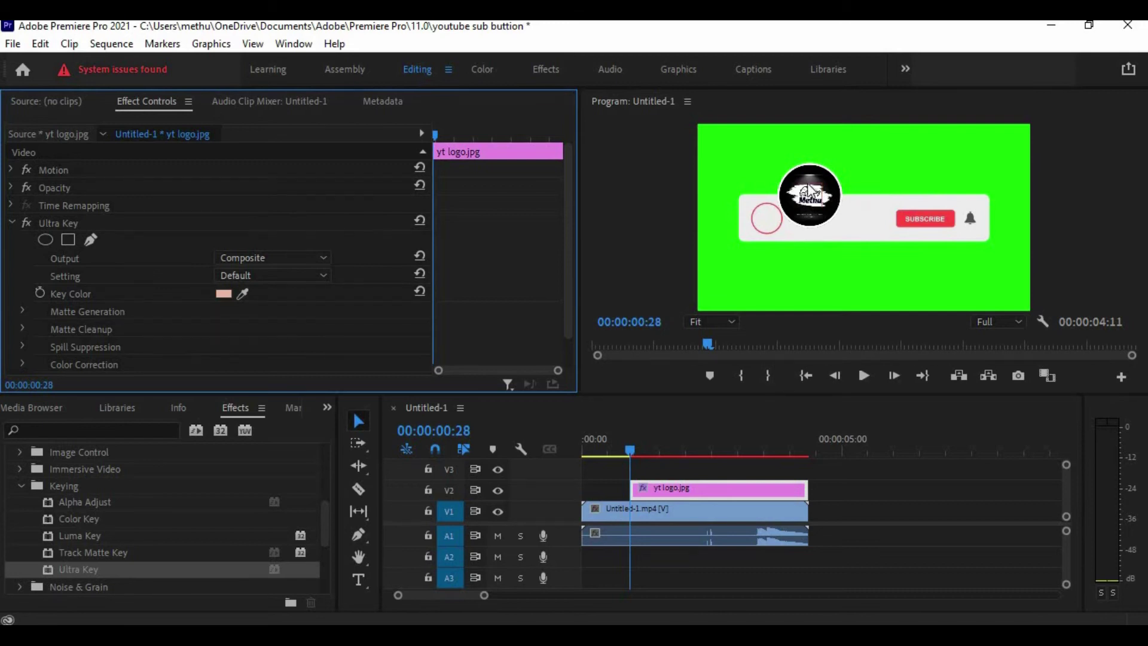
- Scale the round logo down and drag it onto the circle at the subscribe bar's left end
click(810, 191)
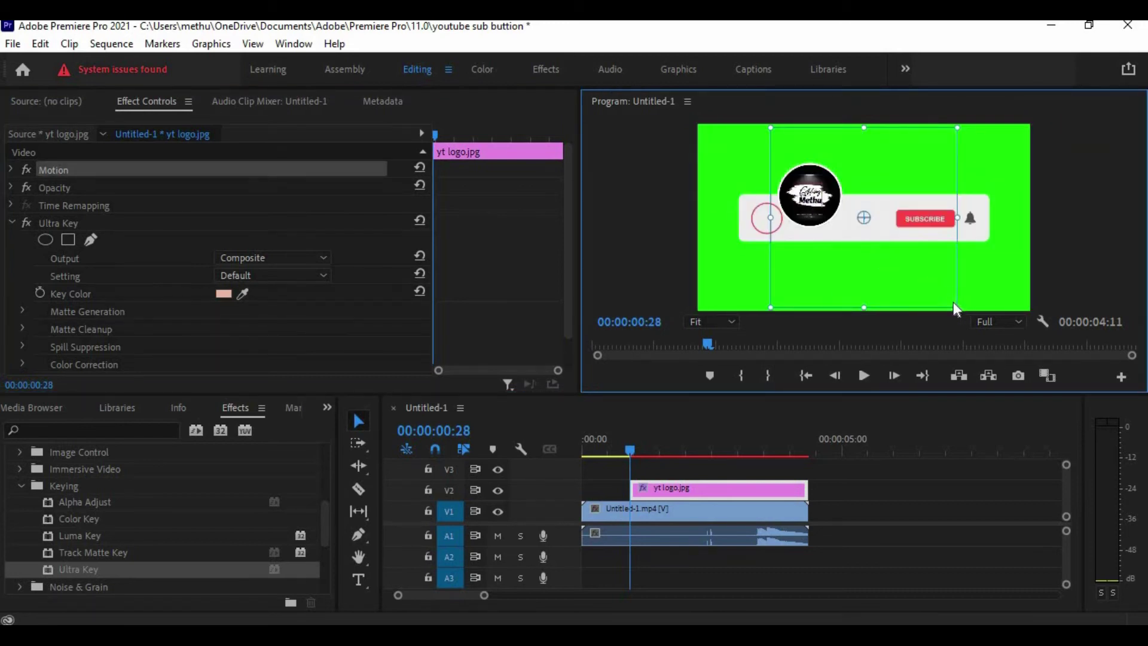
drag(957, 309, 927, 277)
drag(827, 209, 766, 221)
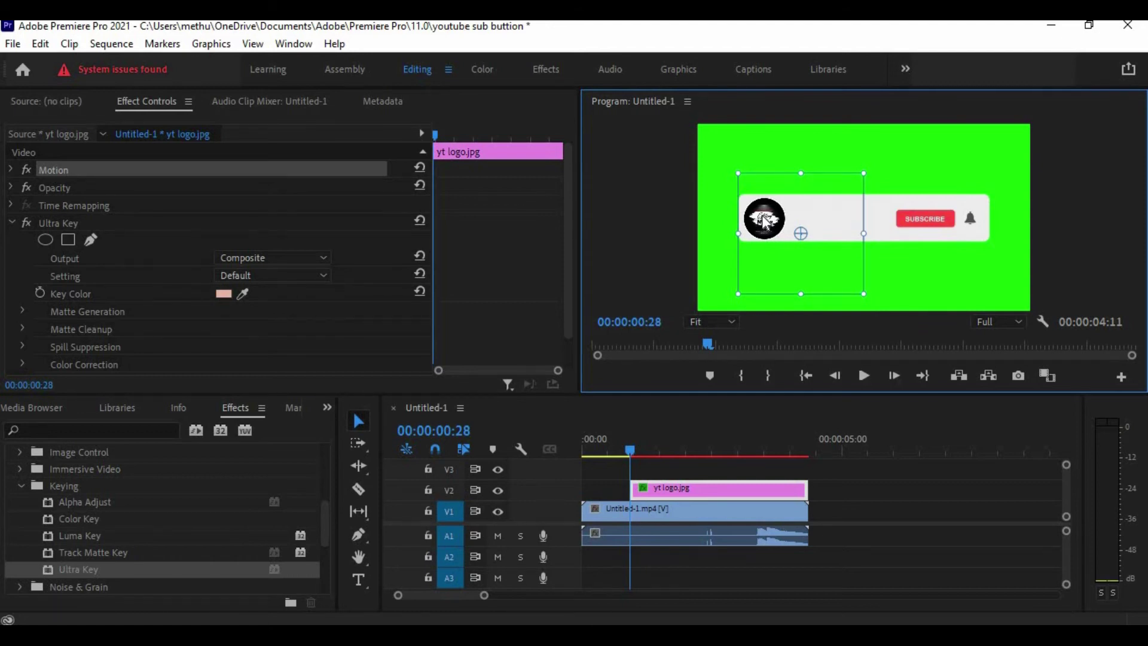
- Play the subscribe animation to check the logo stays in the left circle
click(706, 264)
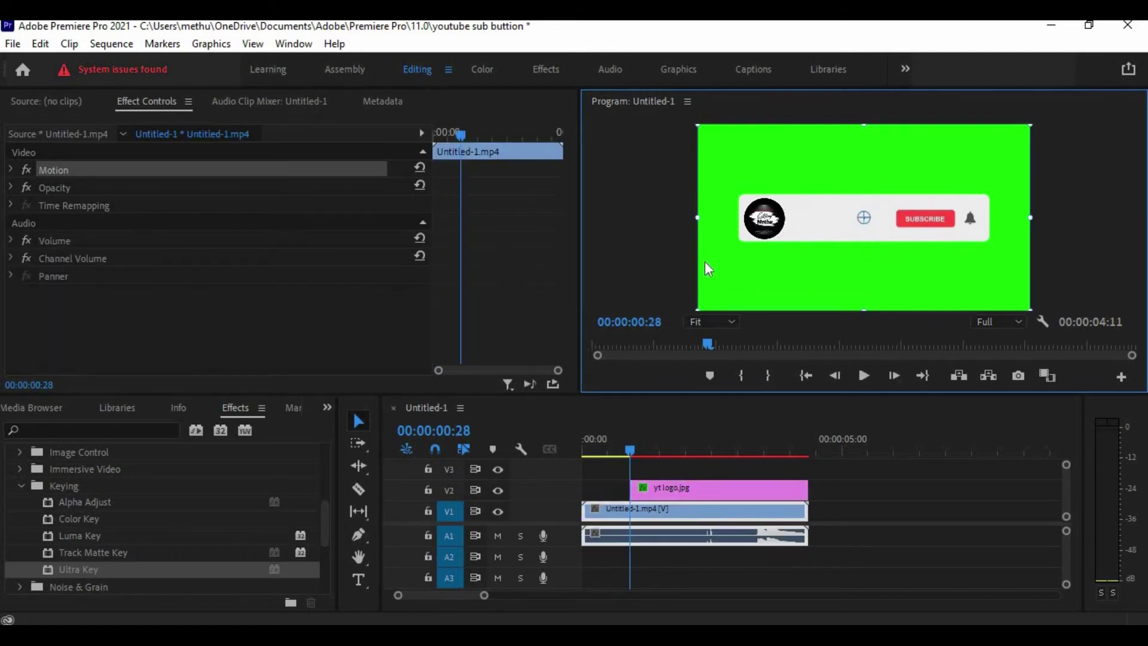
click(866, 380)
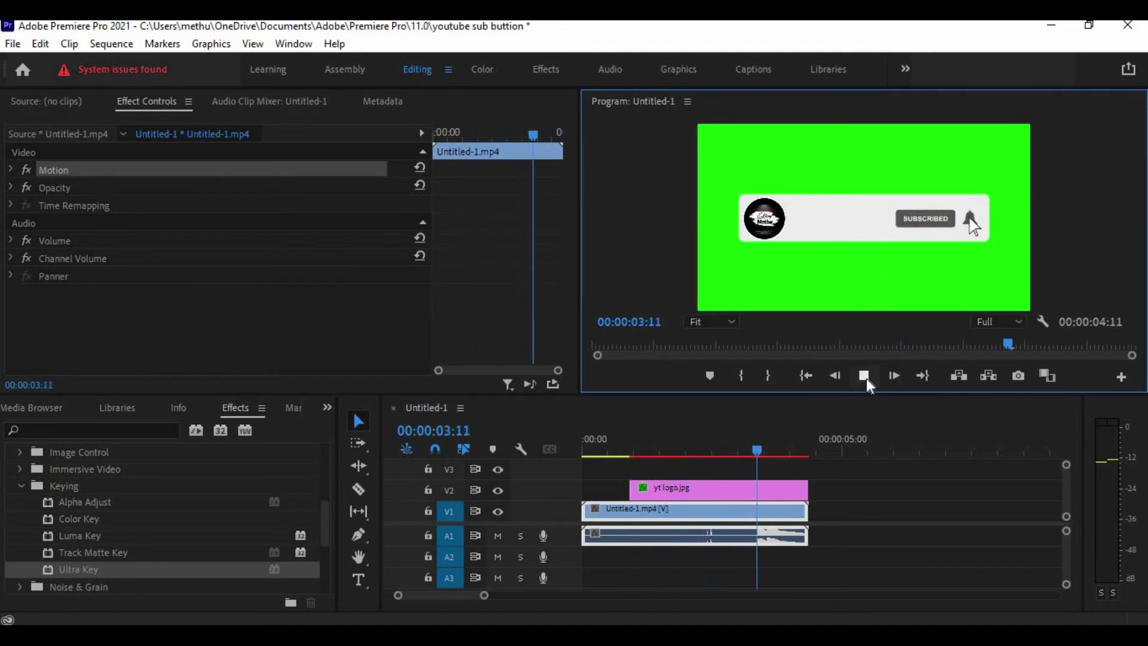
click(865, 375)
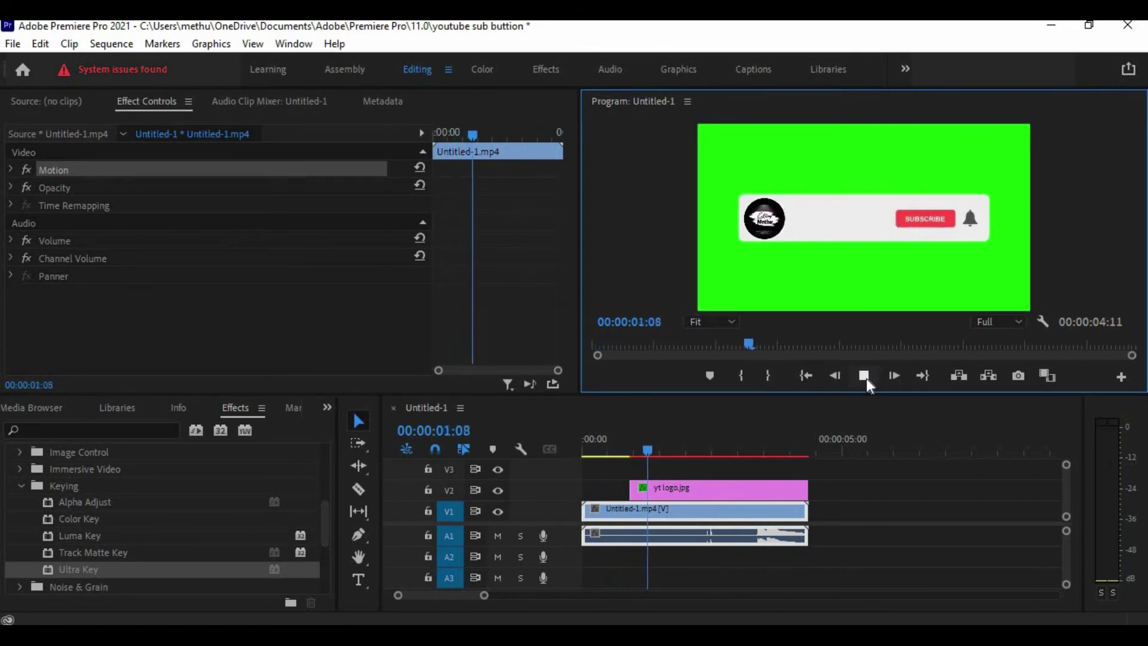
click(866, 379)
- Return to the project's media bin and pick the Type tool
click(852, 392)
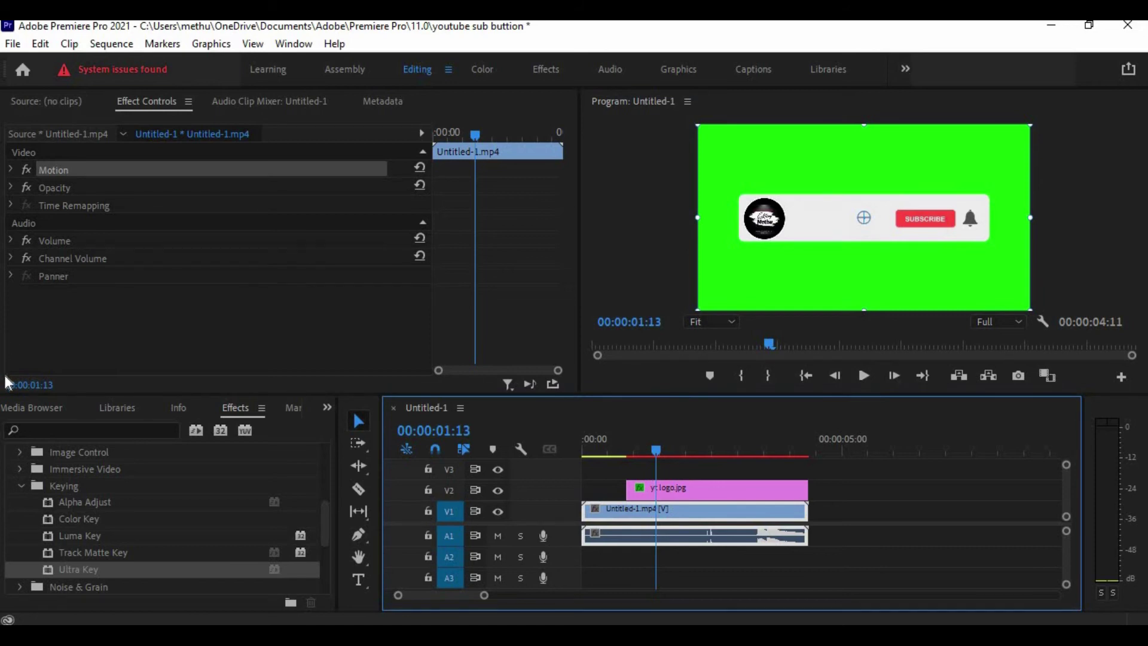
click(31, 407)
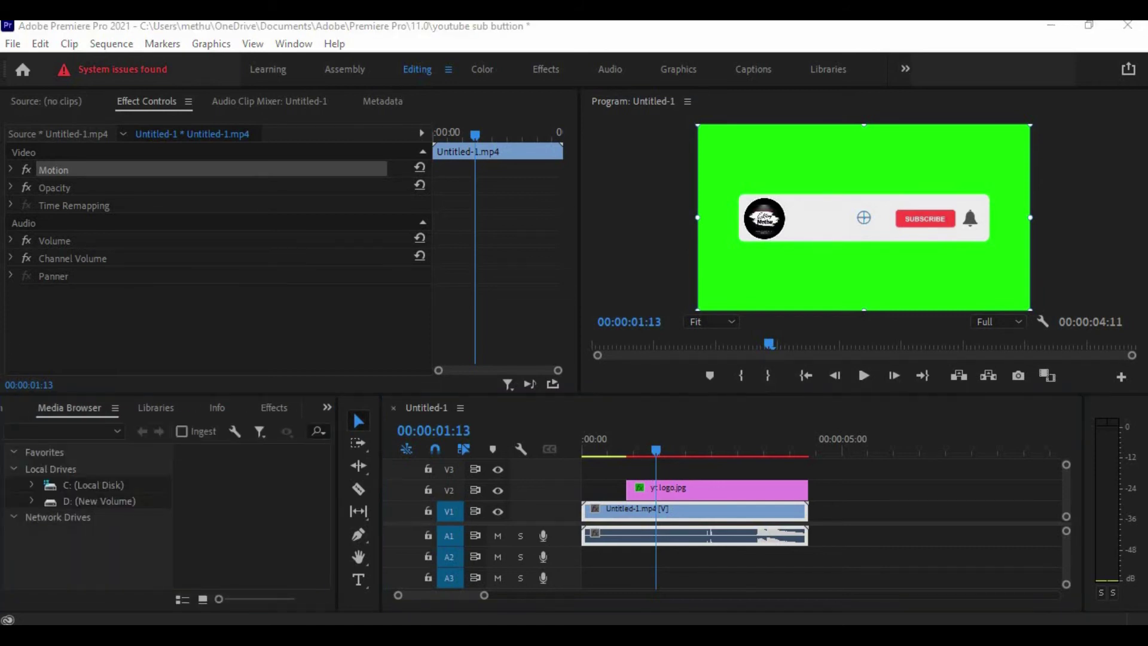
click(10, 410)
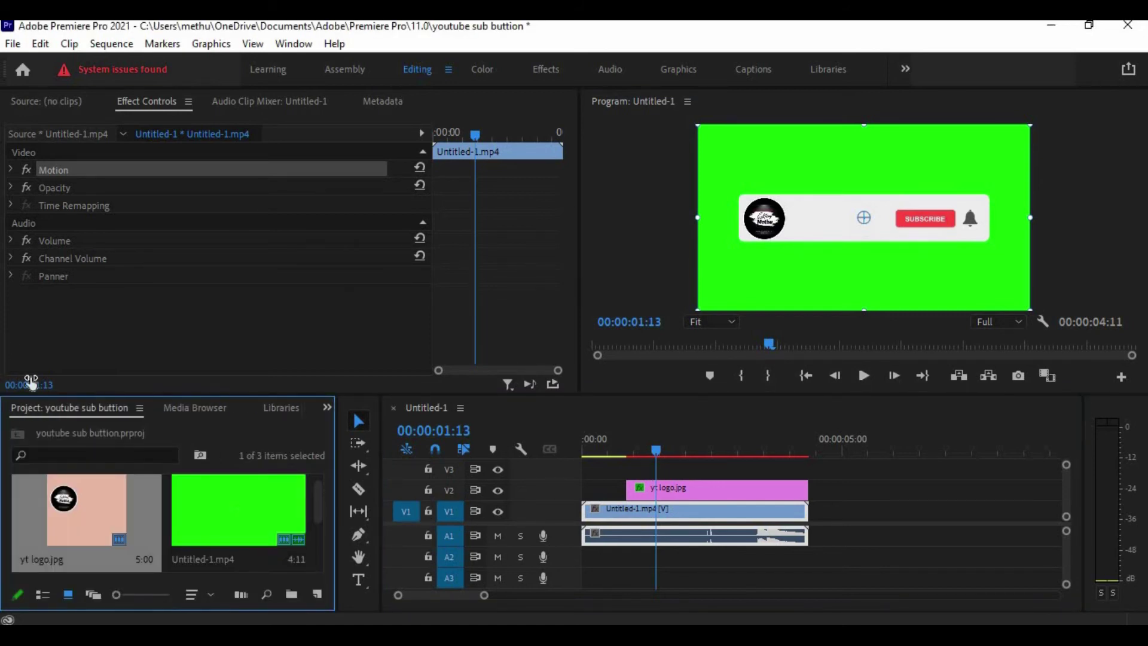
click(359, 580)
- Add a text box beside the logo reading 'Editing with Methu'
click(359, 582)
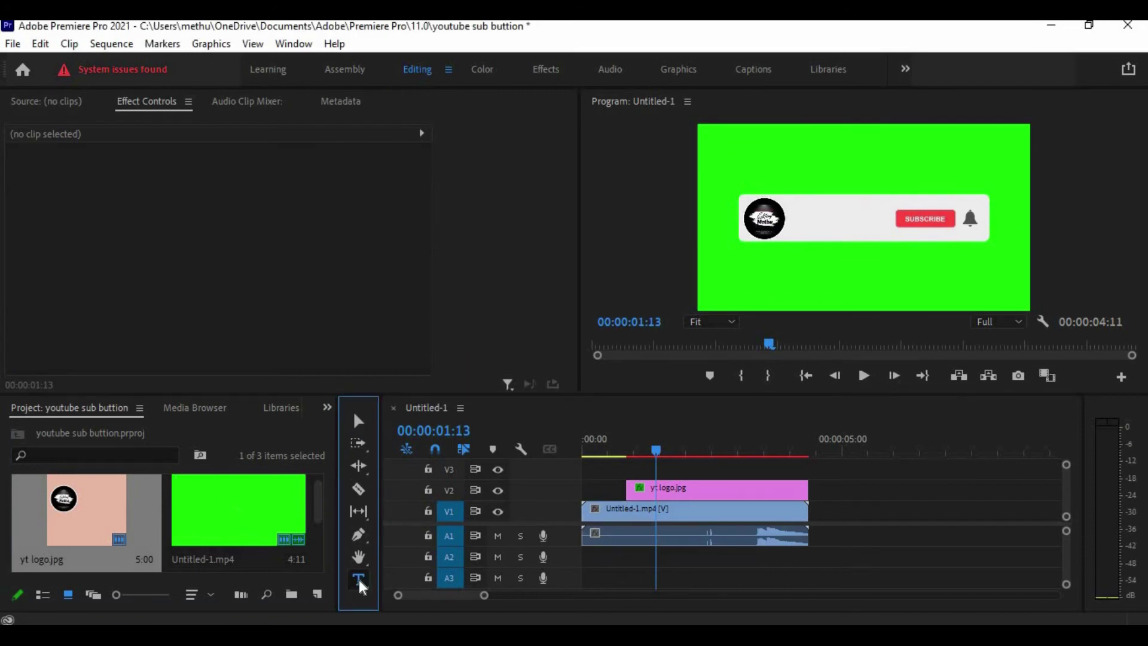
click(795, 221)
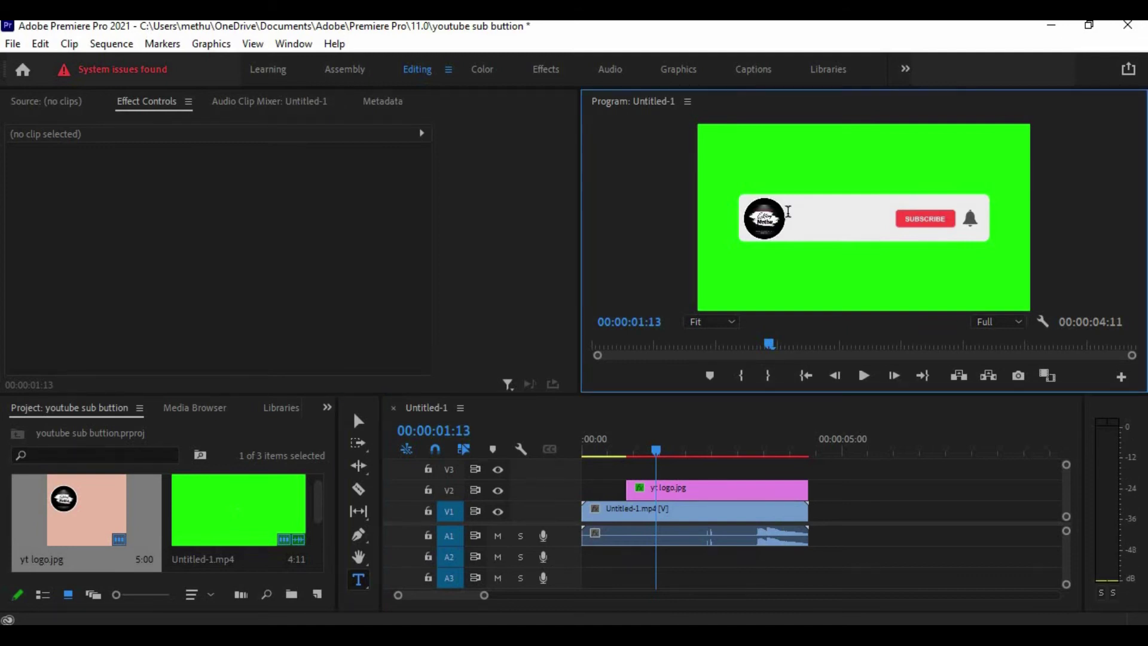
click(789, 208)
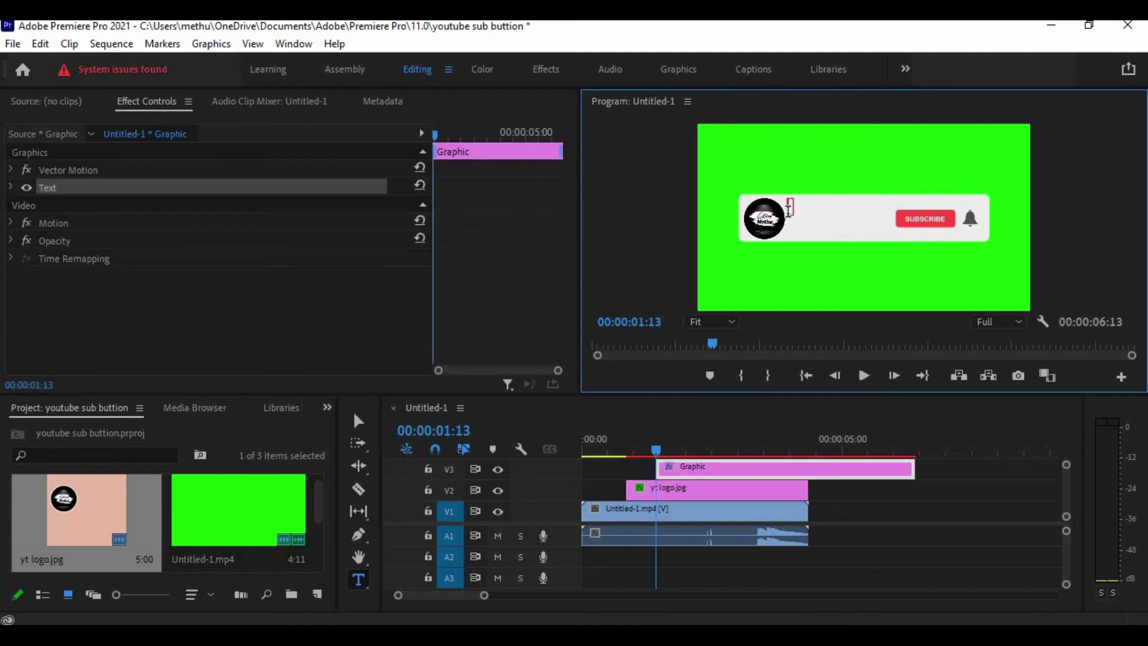
text(Sdi)
text(ting)
text( wi)
text(th)
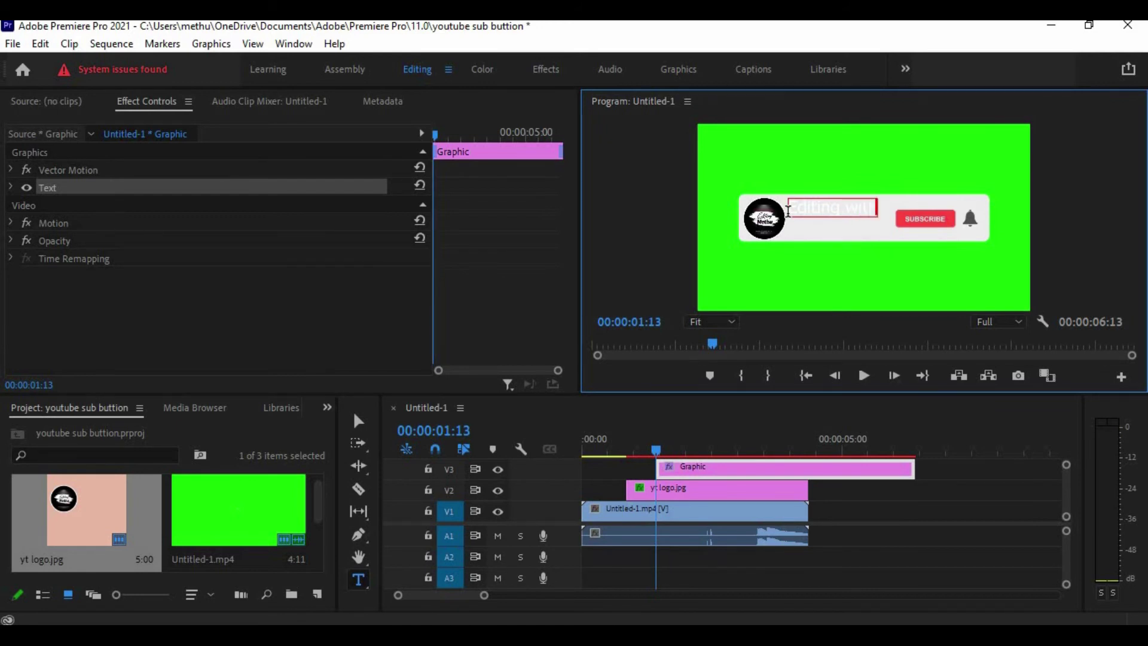
text( Methu)
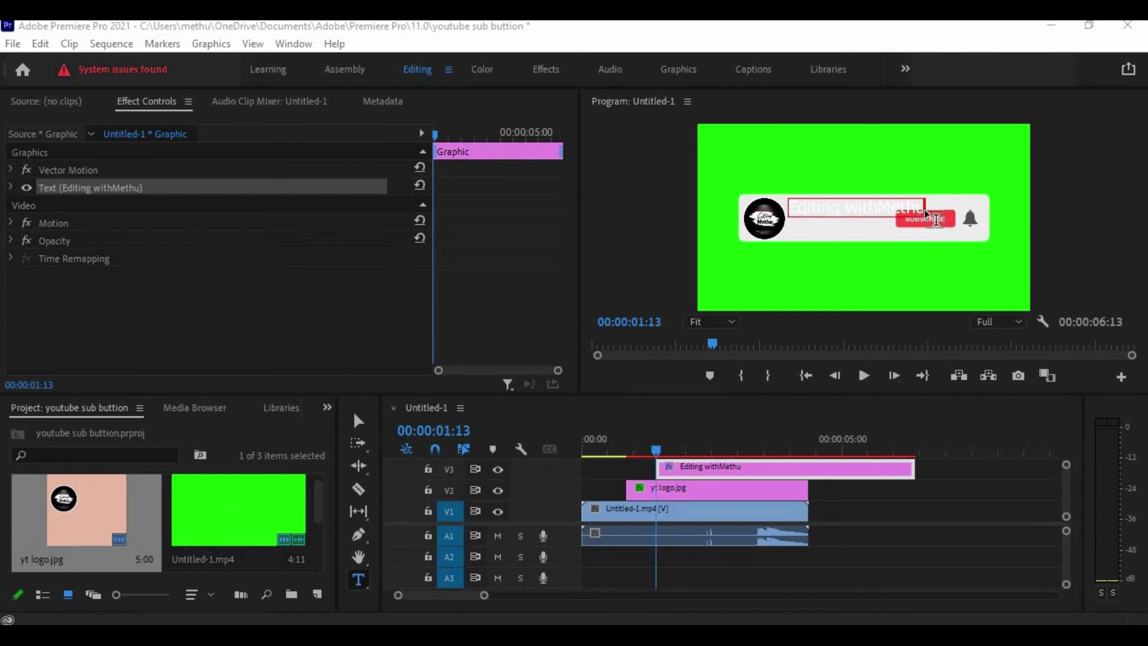
- Select the title text and set its fill to black sampled from the logo
drag(921, 203, 791, 214)
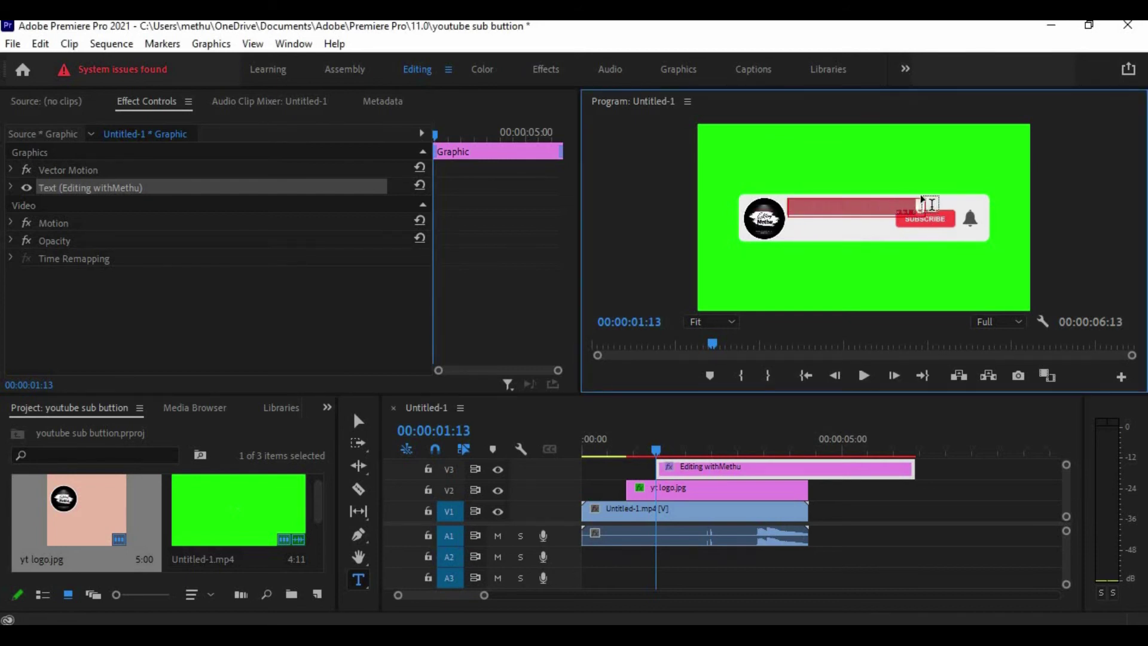
drag(925, 201, 791, 203)
click(18, 201)
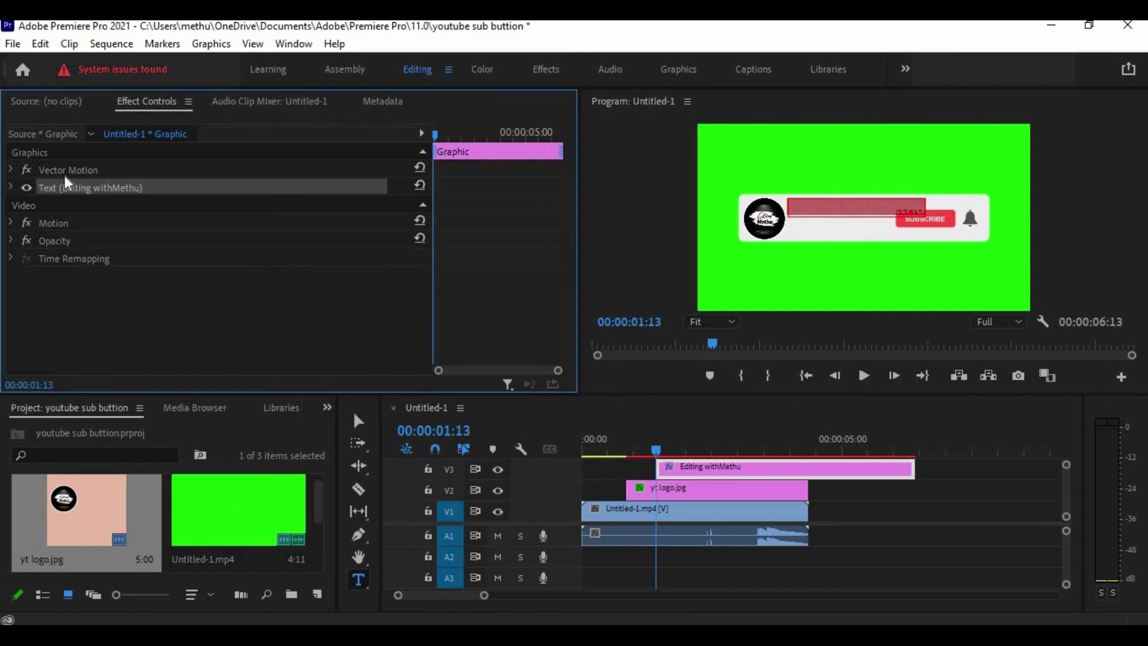
click(12, 187)
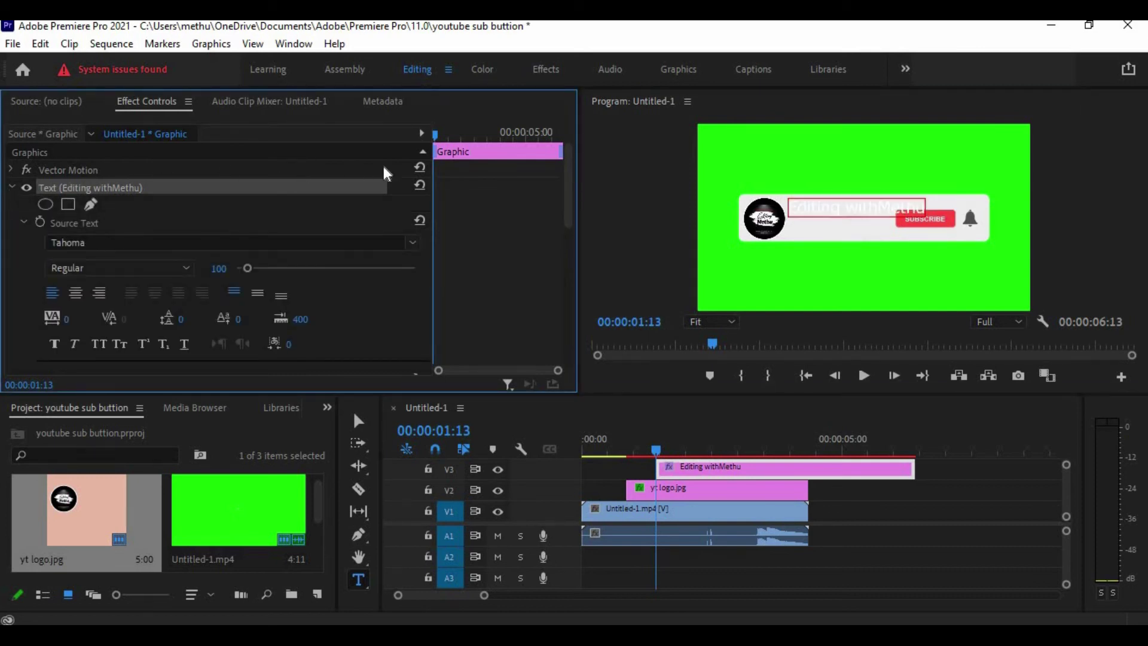
scroll(389, 177, down, 4)
scroll(392, 184, down, 1)
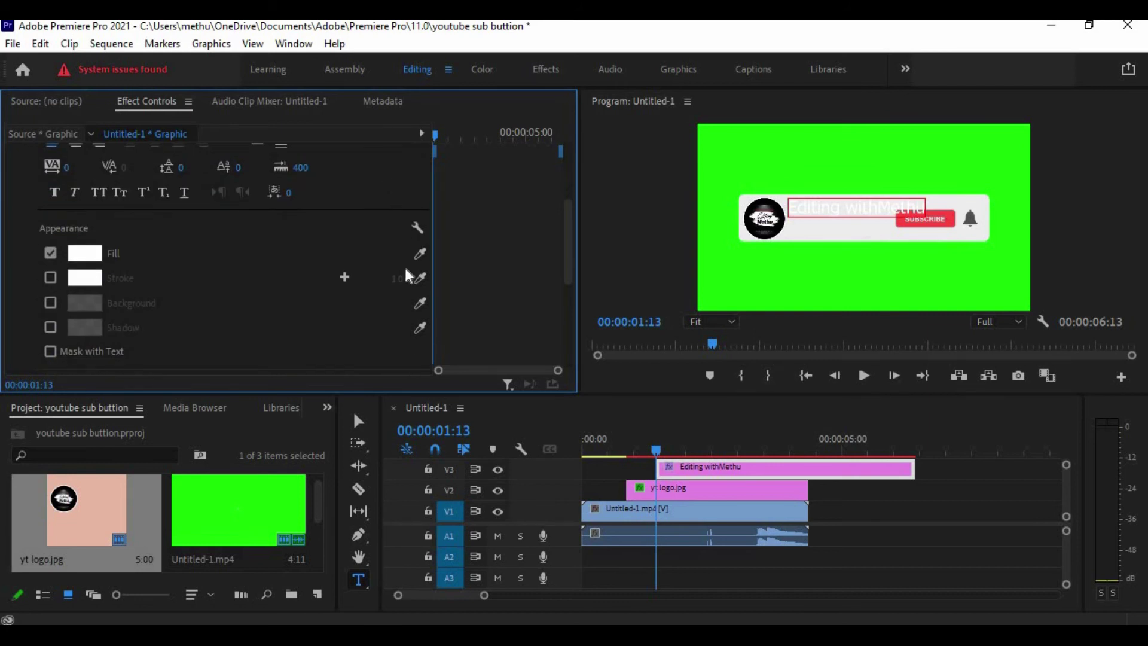
click(420, 249)
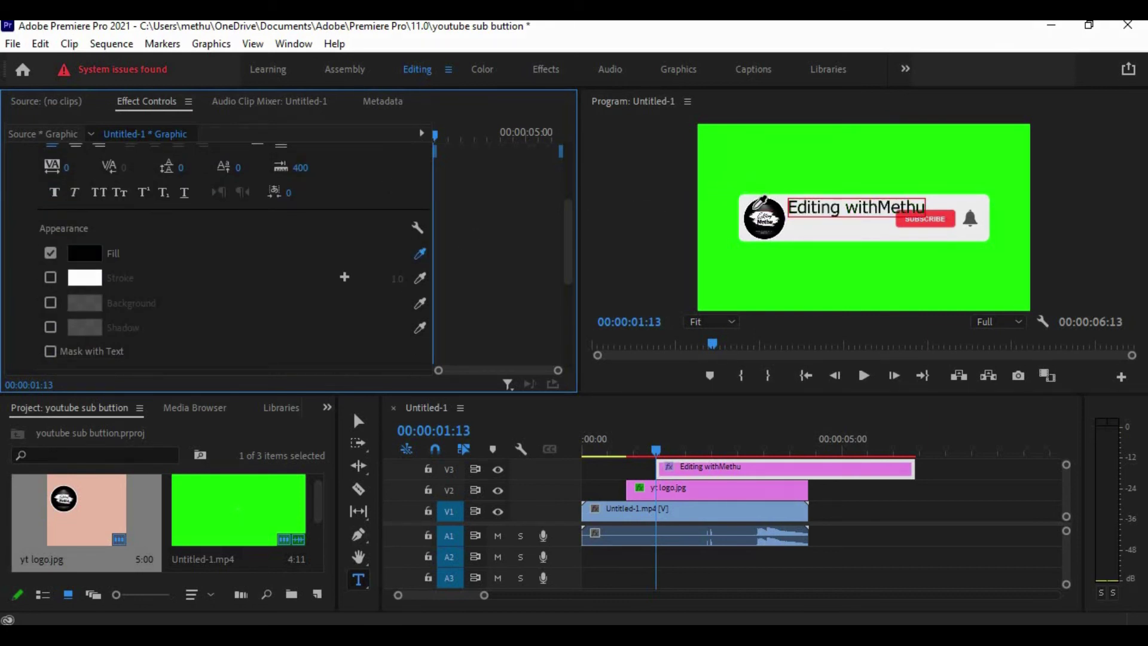
click(759, 218)
- Set the title's font size to 71 so it fits beside the logo
scroll(500, 231, up, 4)
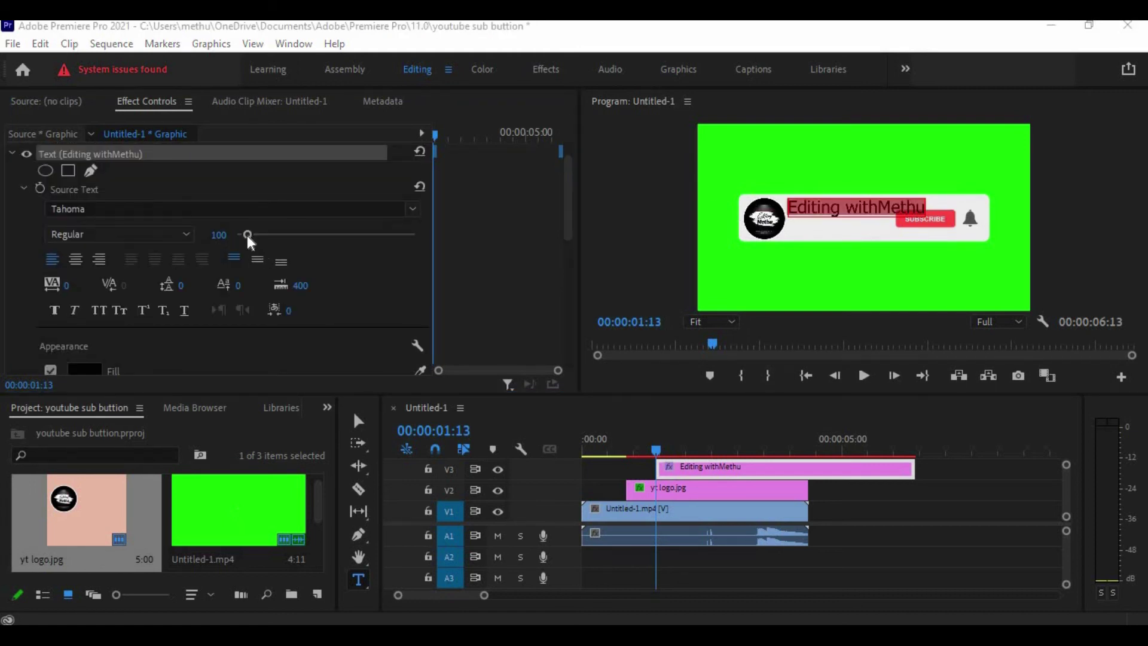
drag(248, 238, 242, 235)
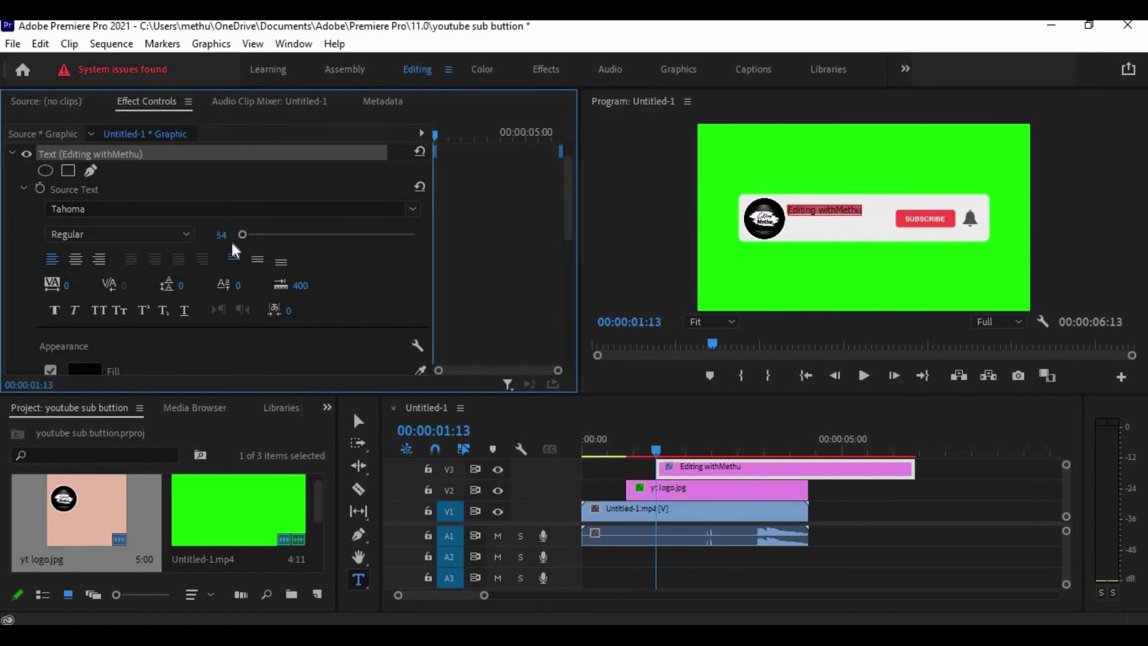
drag(221, 234, 231, 235)
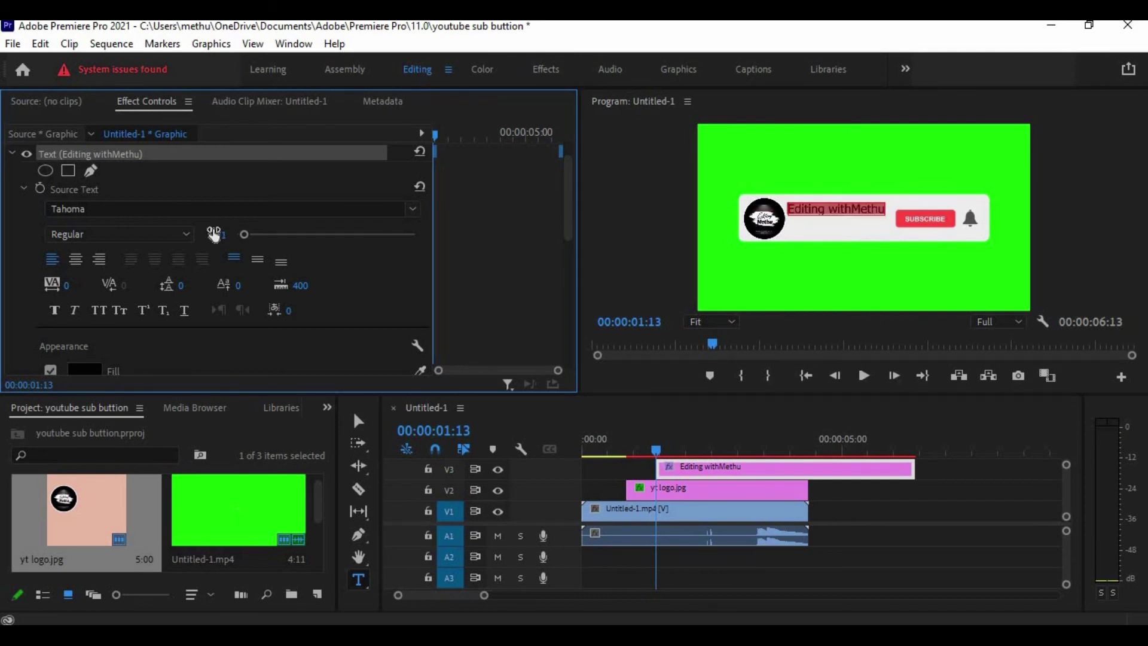
click(795, 222)
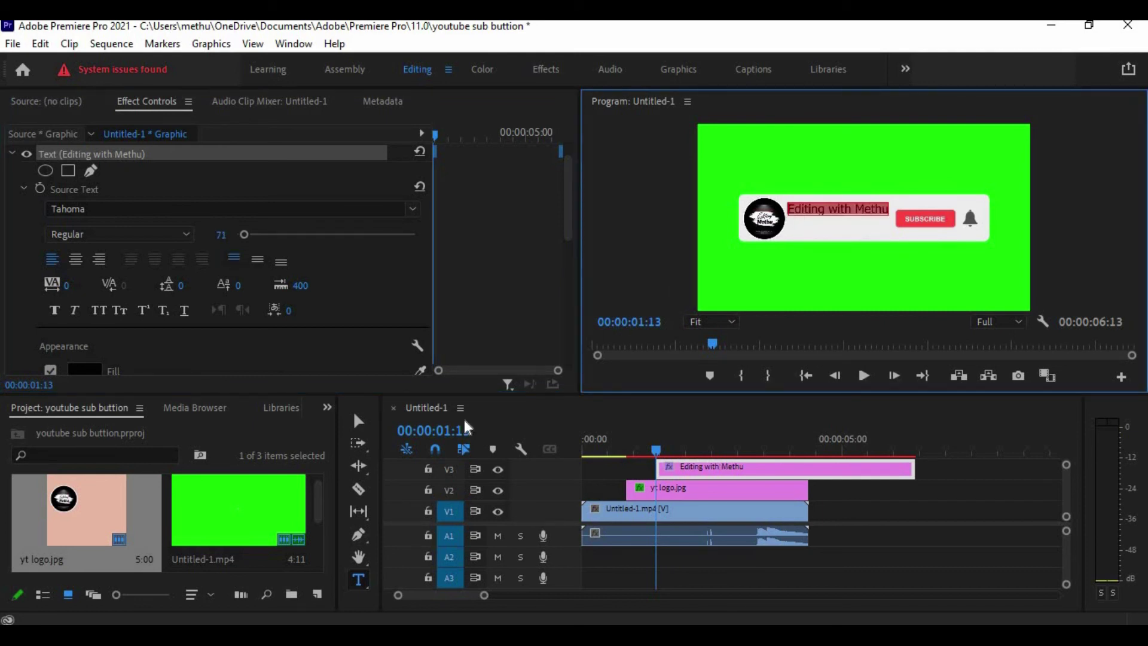
- Move the title slightly down and right to centre it in the subscribe bar
click(363, 425)
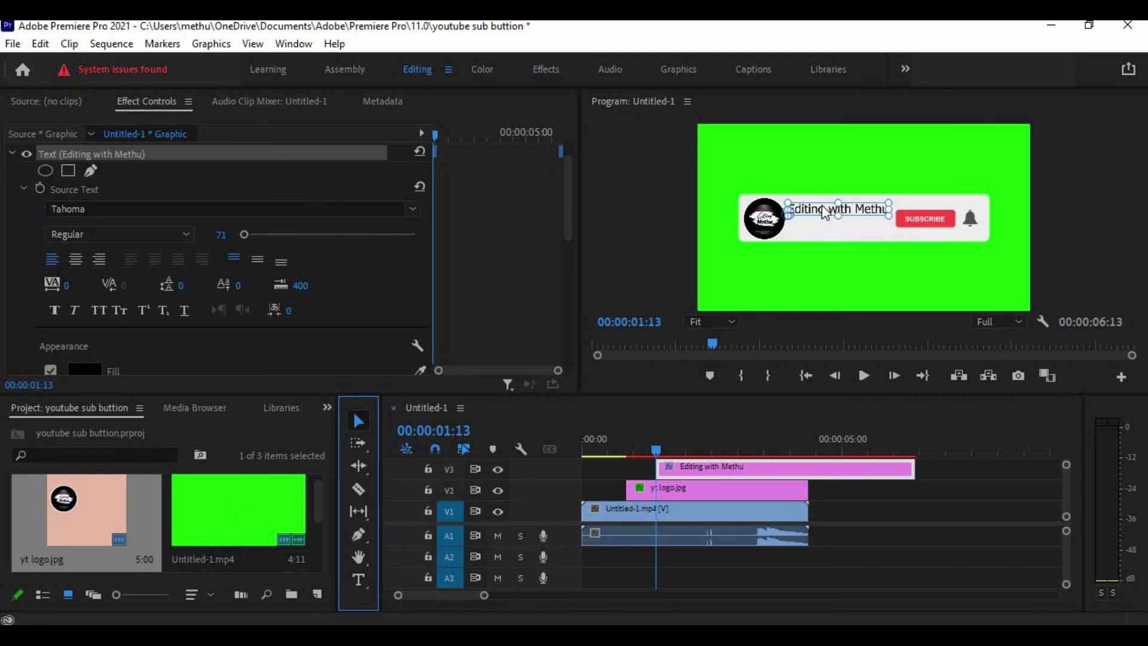
drag(822, 205, 820, 217)
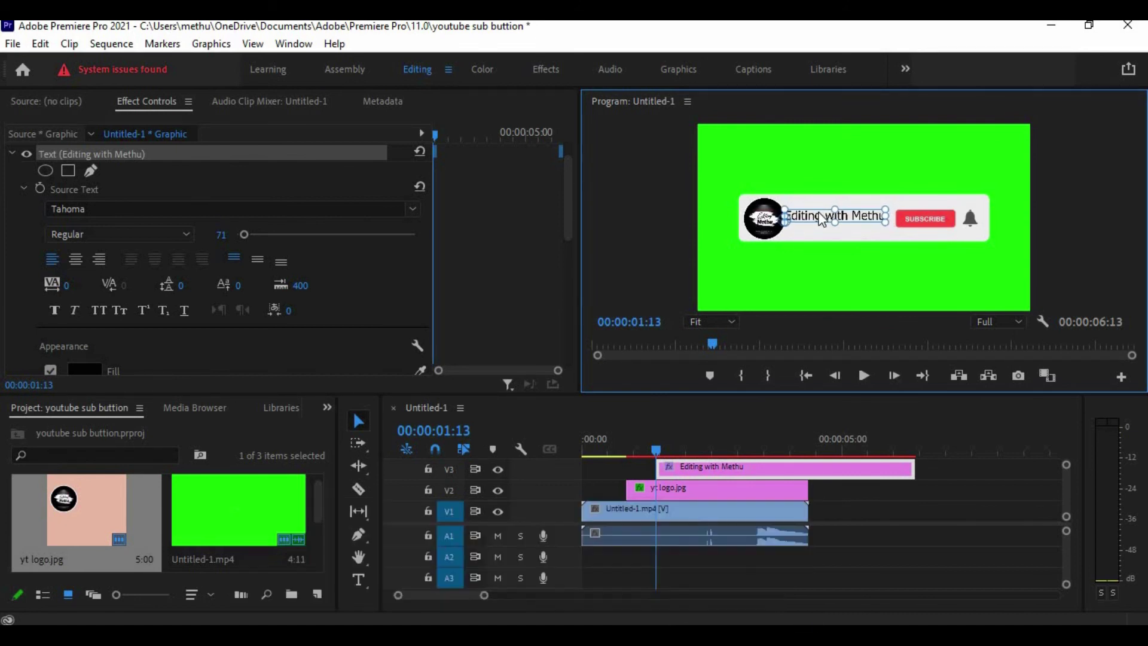
click(804, 260)
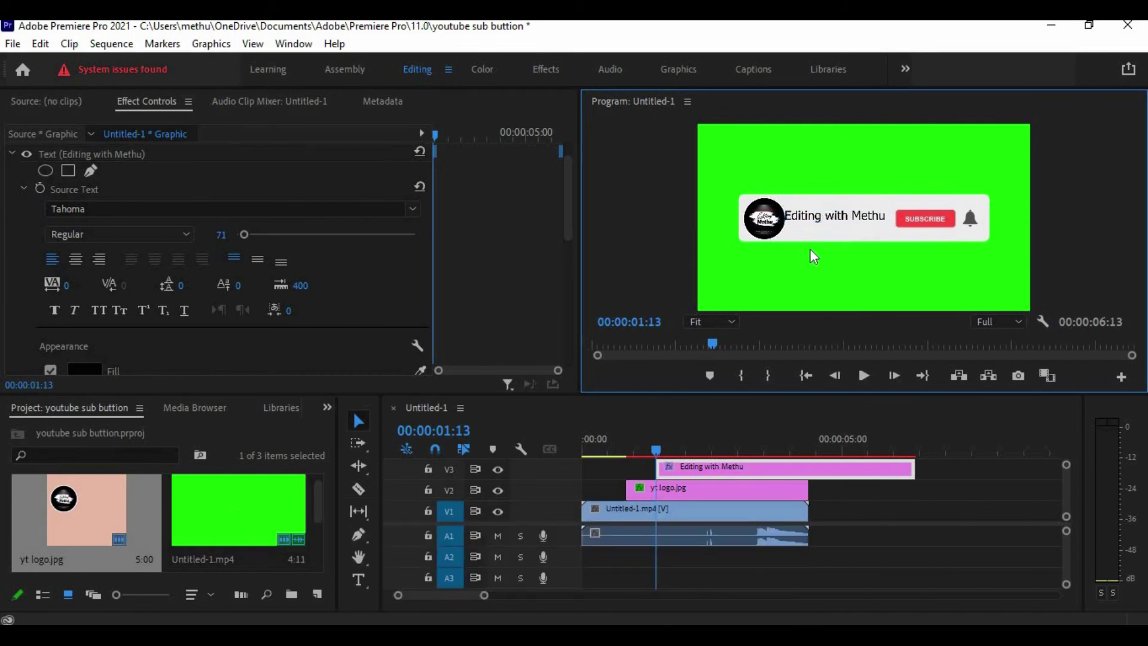
click(828, 218)
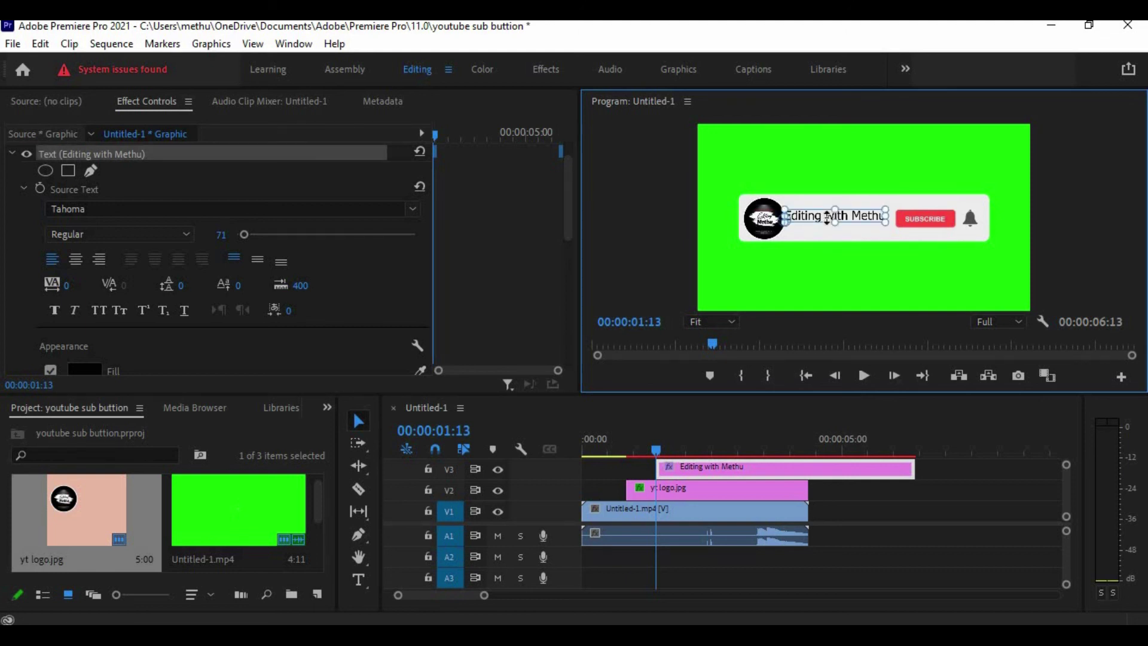
drag(829, 217, 827, 222)
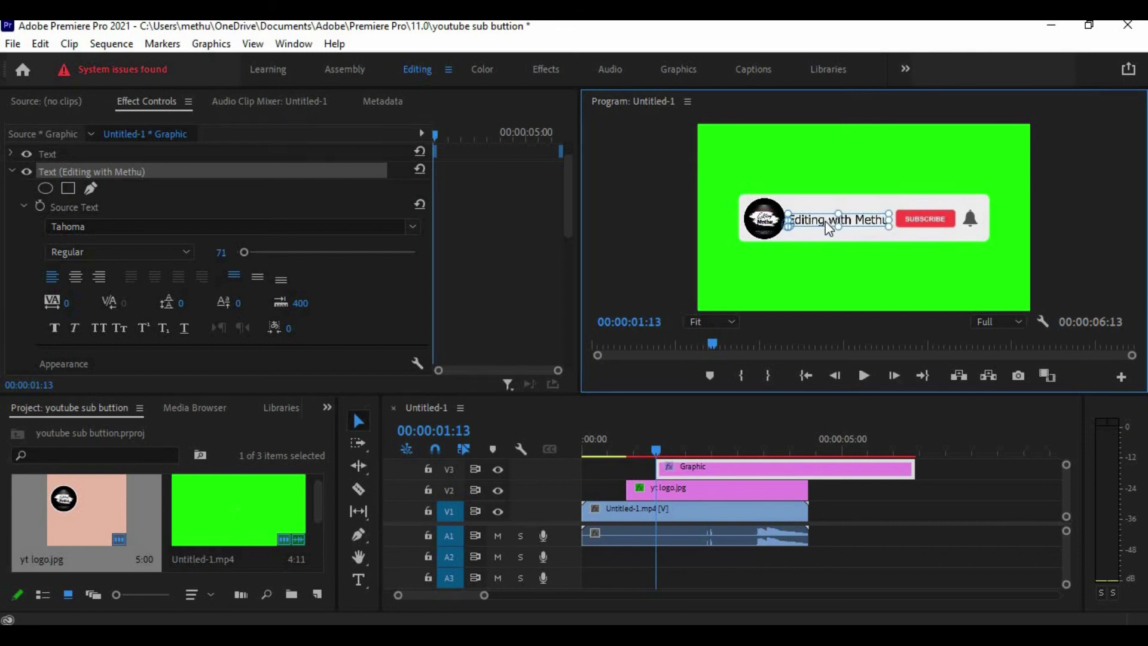
click(803, 263)
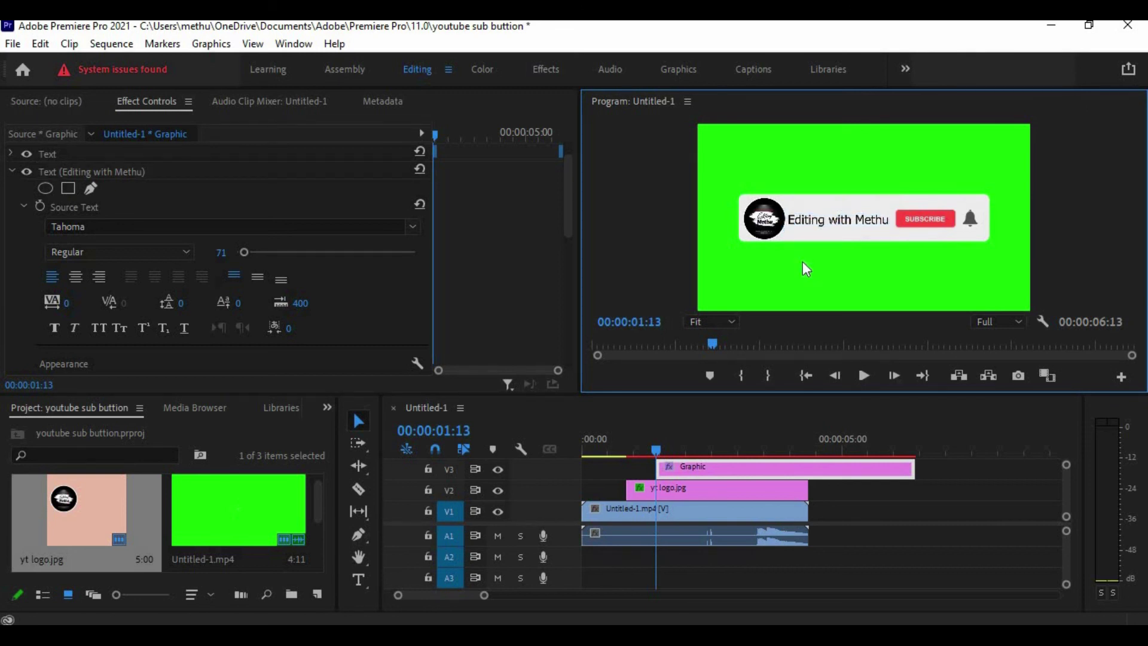
- Trim the V3 Graphic clip to end with Untitled-1.mp4 and start with yt logo.jpg
key(End)
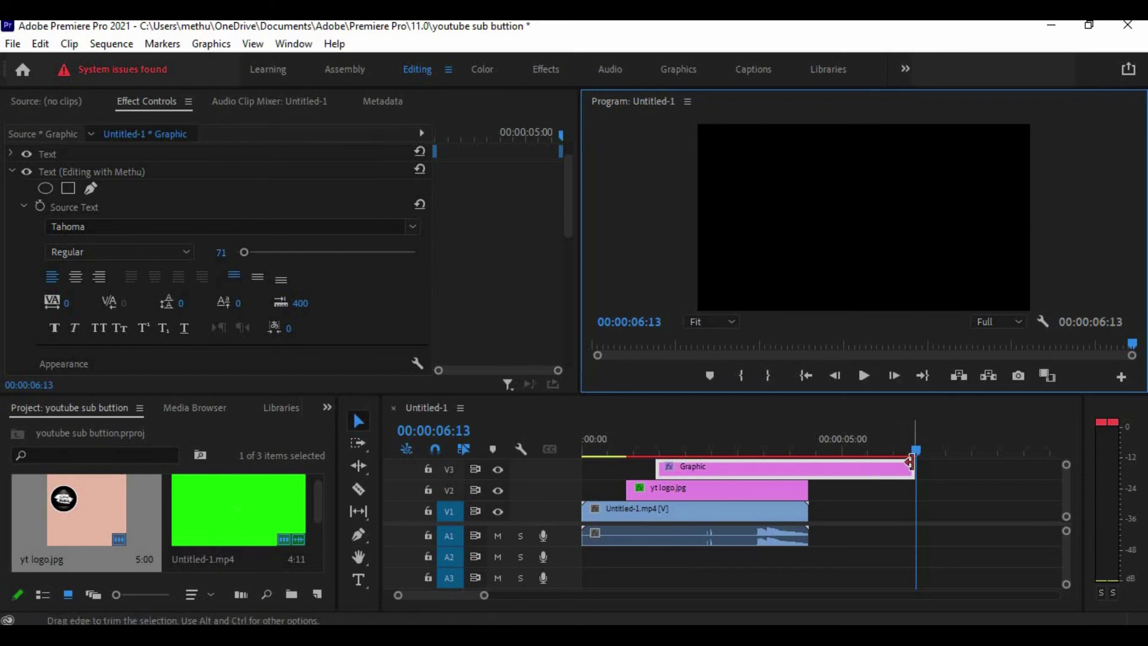
drag(909, 466, 807, 469)
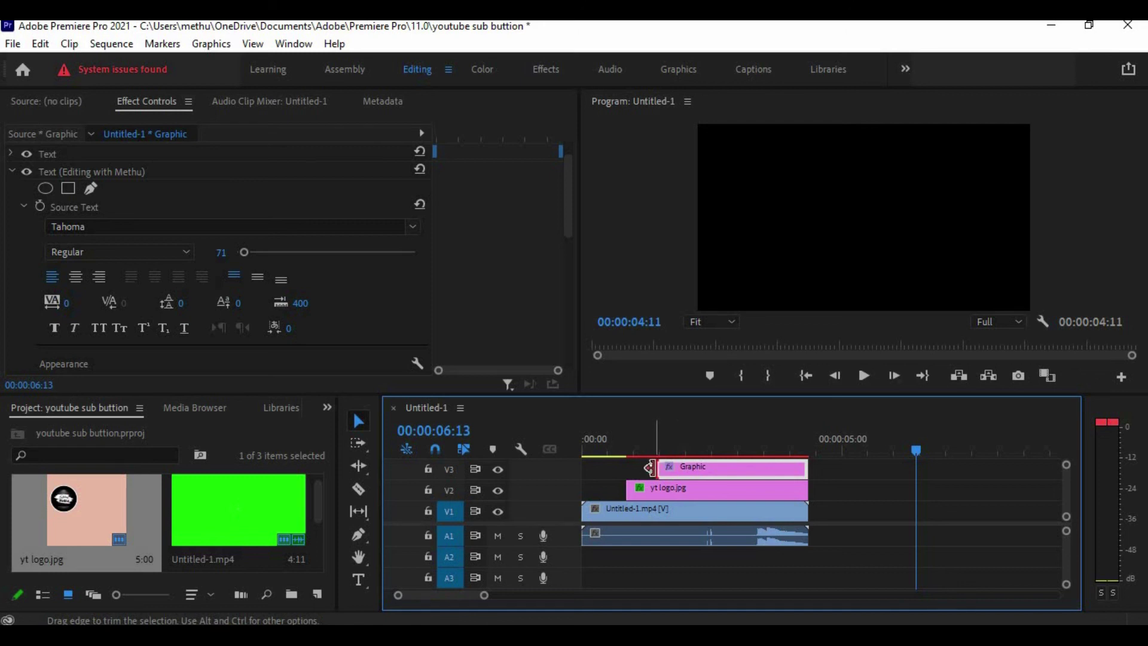
drag(645, 468, 632, 466)
click(668, 444)
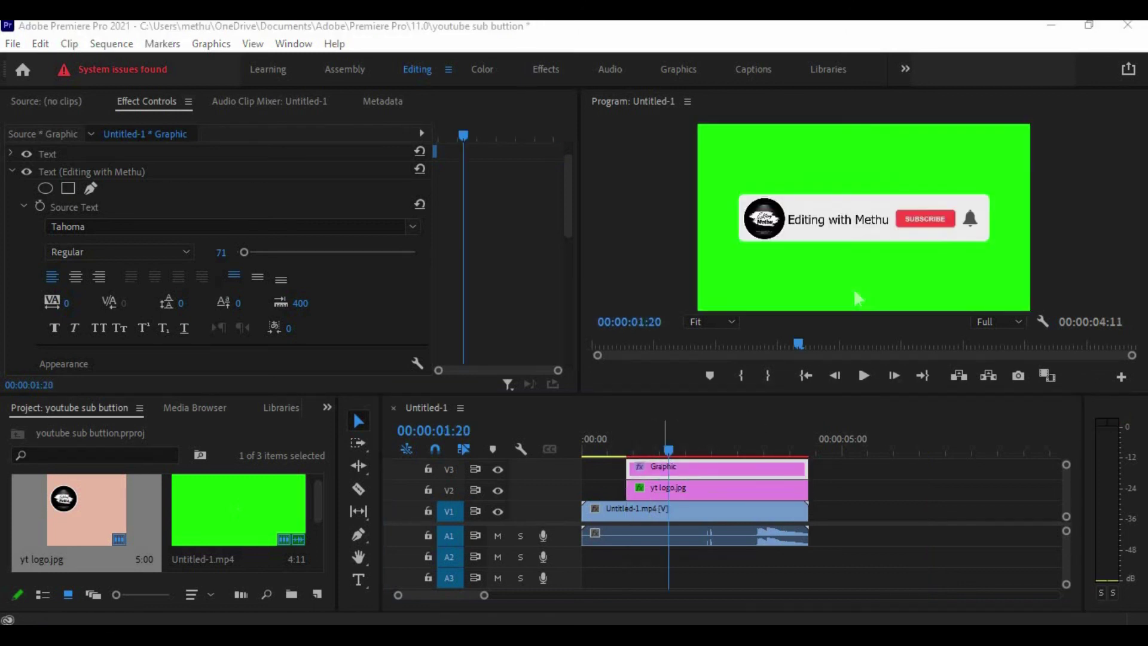
click(861, 377)
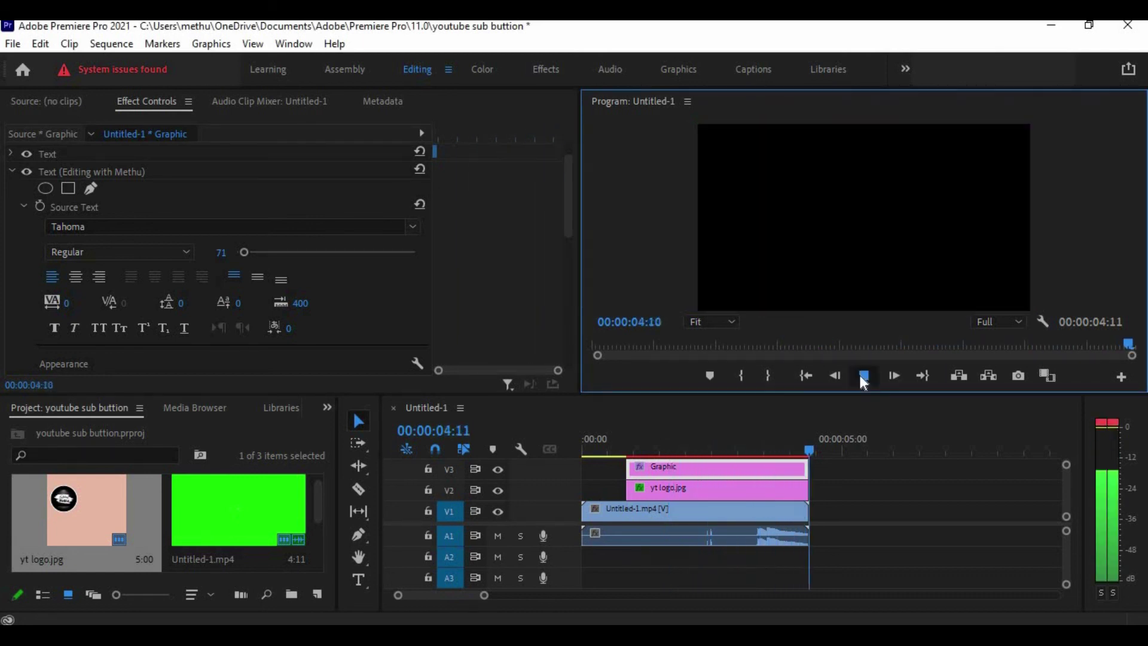
click(862, 377)
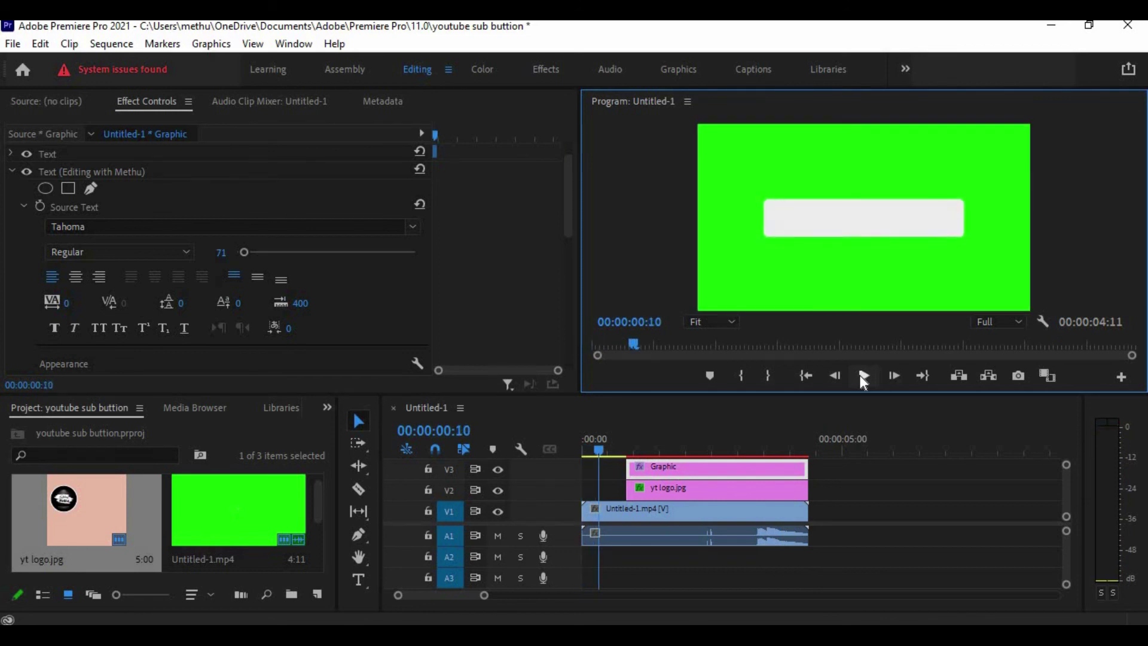
click(862, 376)
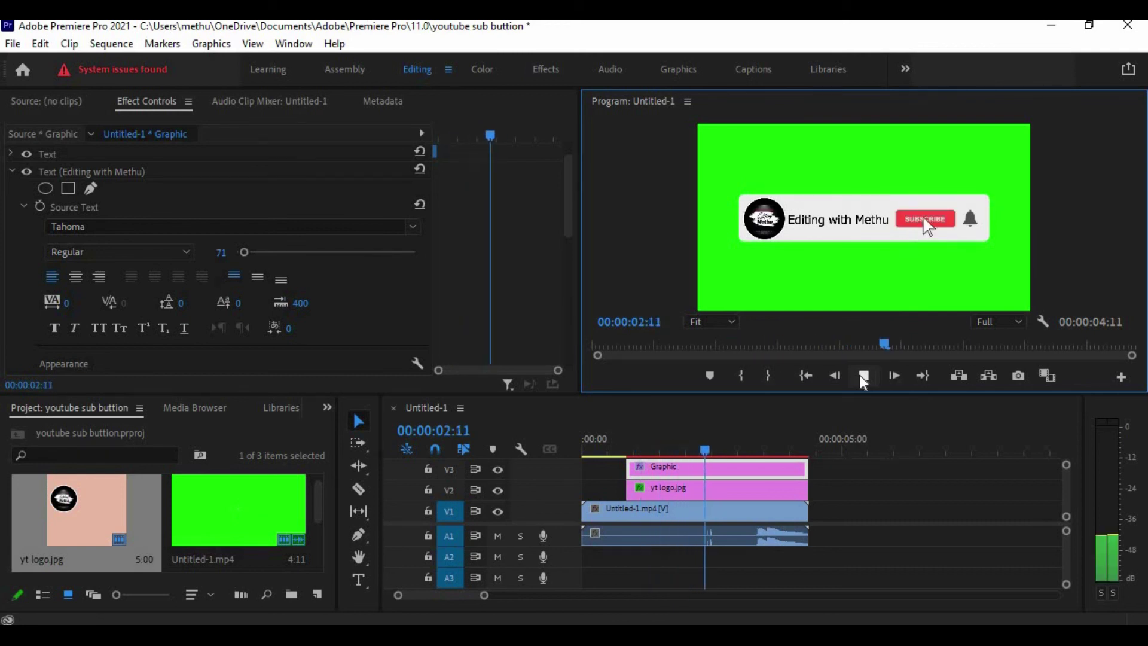
click(864, 376)
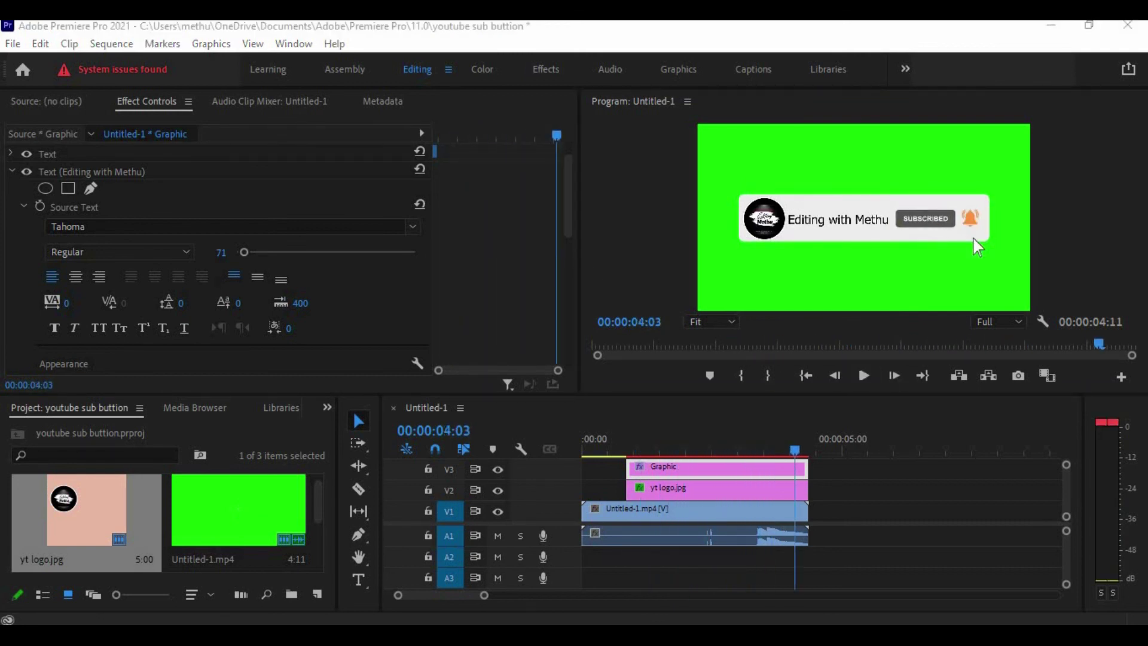
click(919, 187)
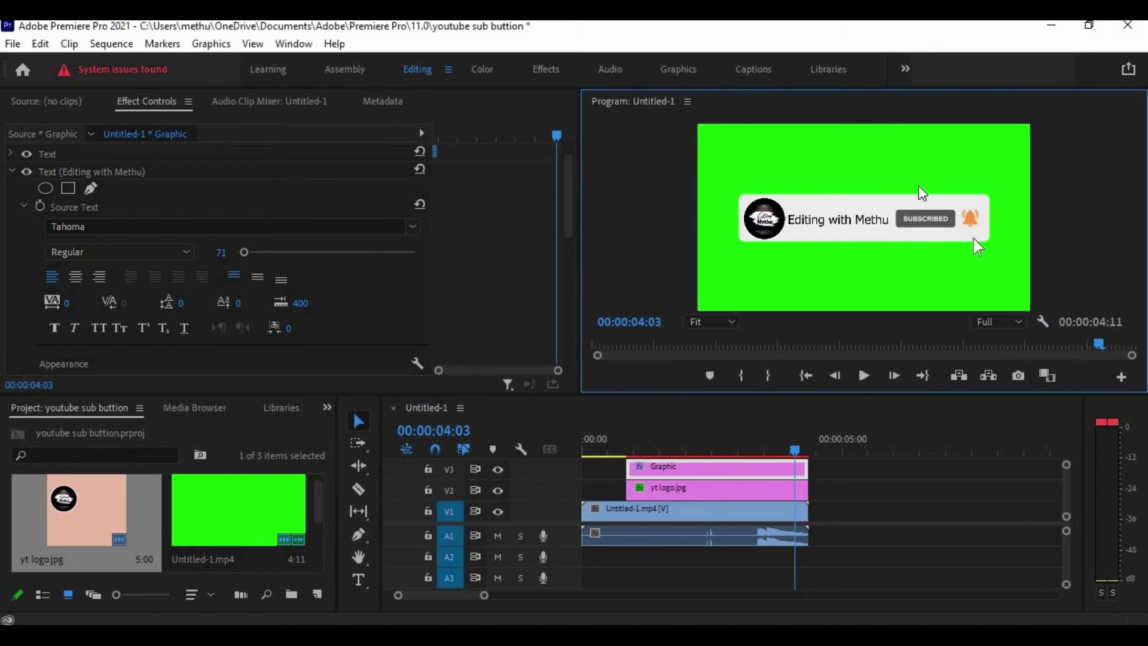